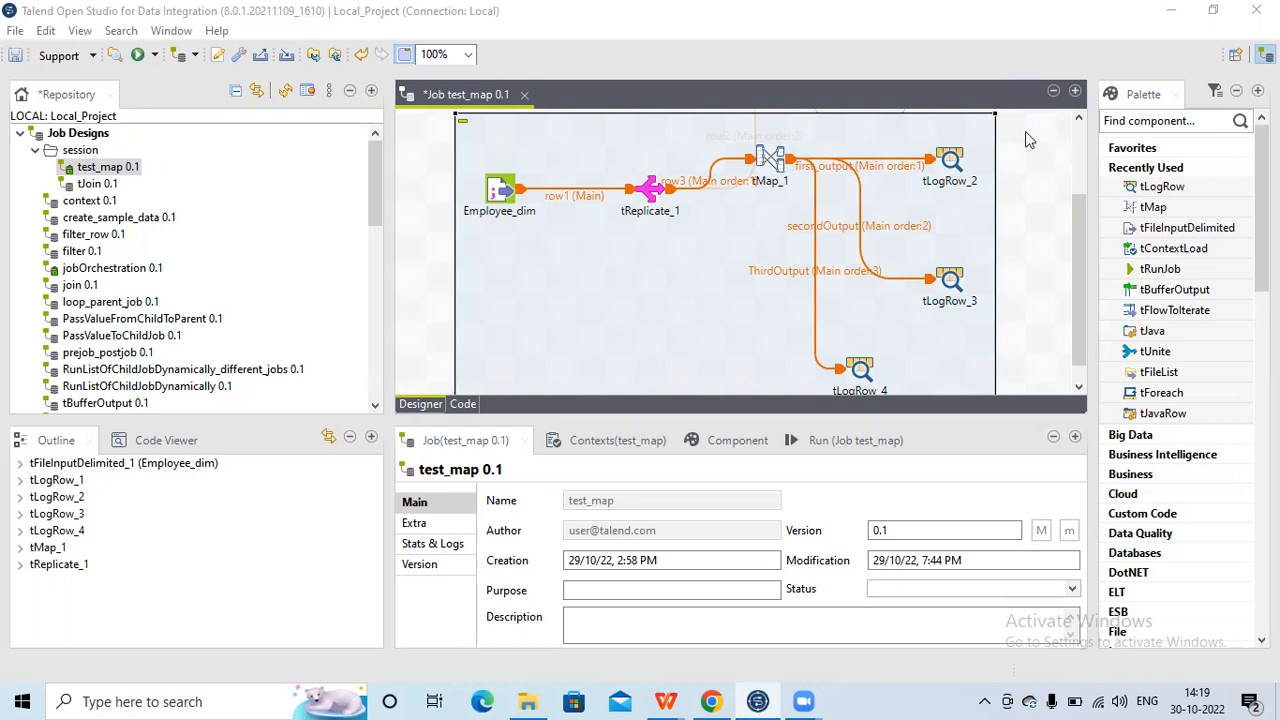
Add the Dept_dim delimited file metadata to the job below Employee_dim as a tFileInputDelimited component.
left_click(1078, 120)
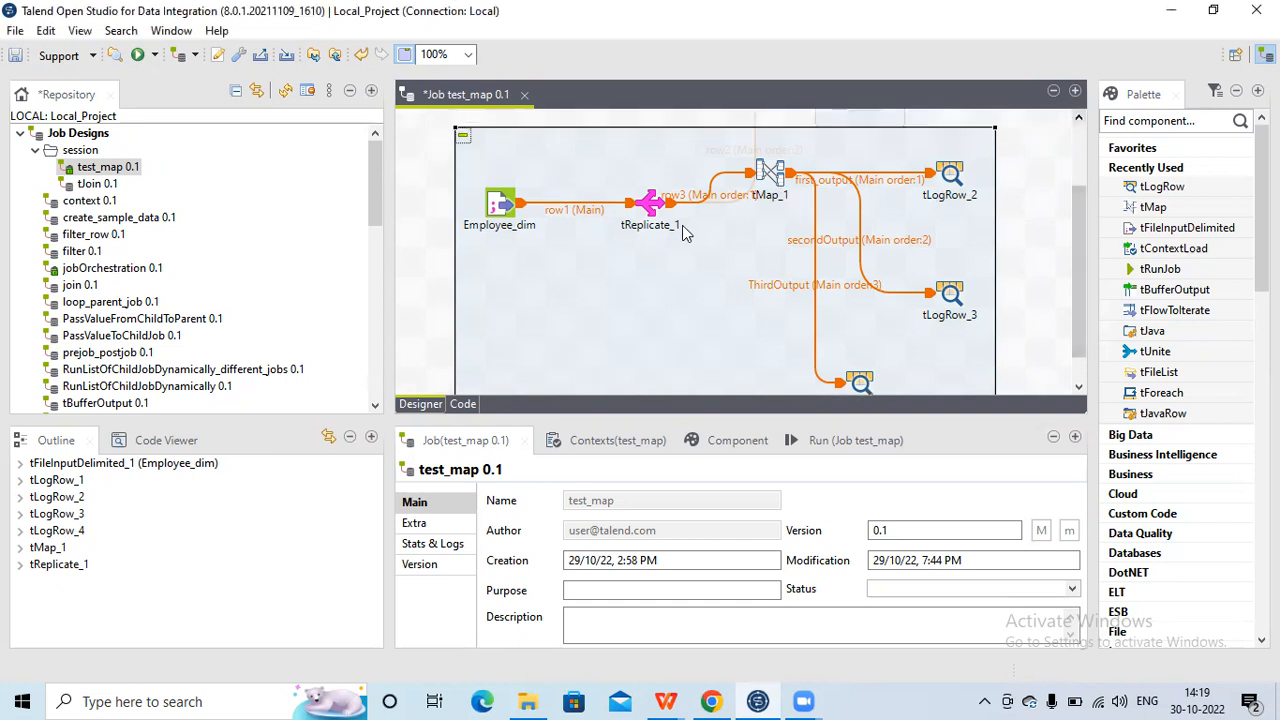
left_click(507, 208)
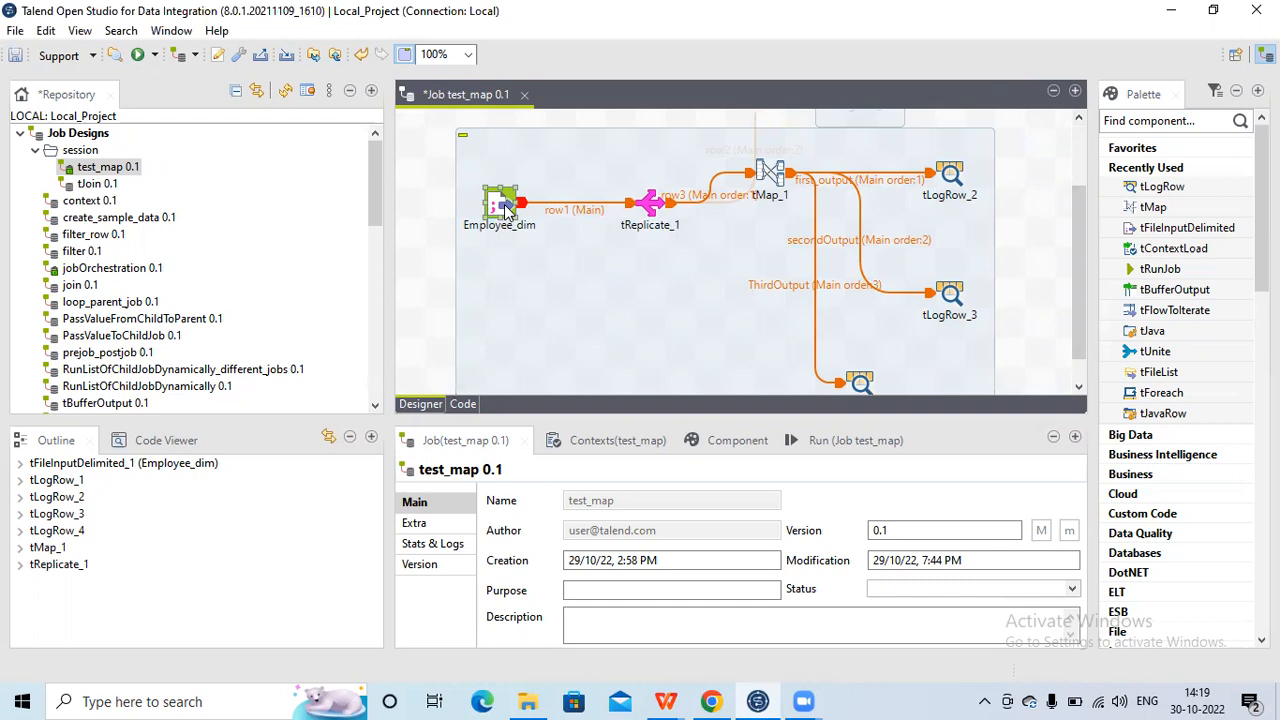
left_click(21, 136)
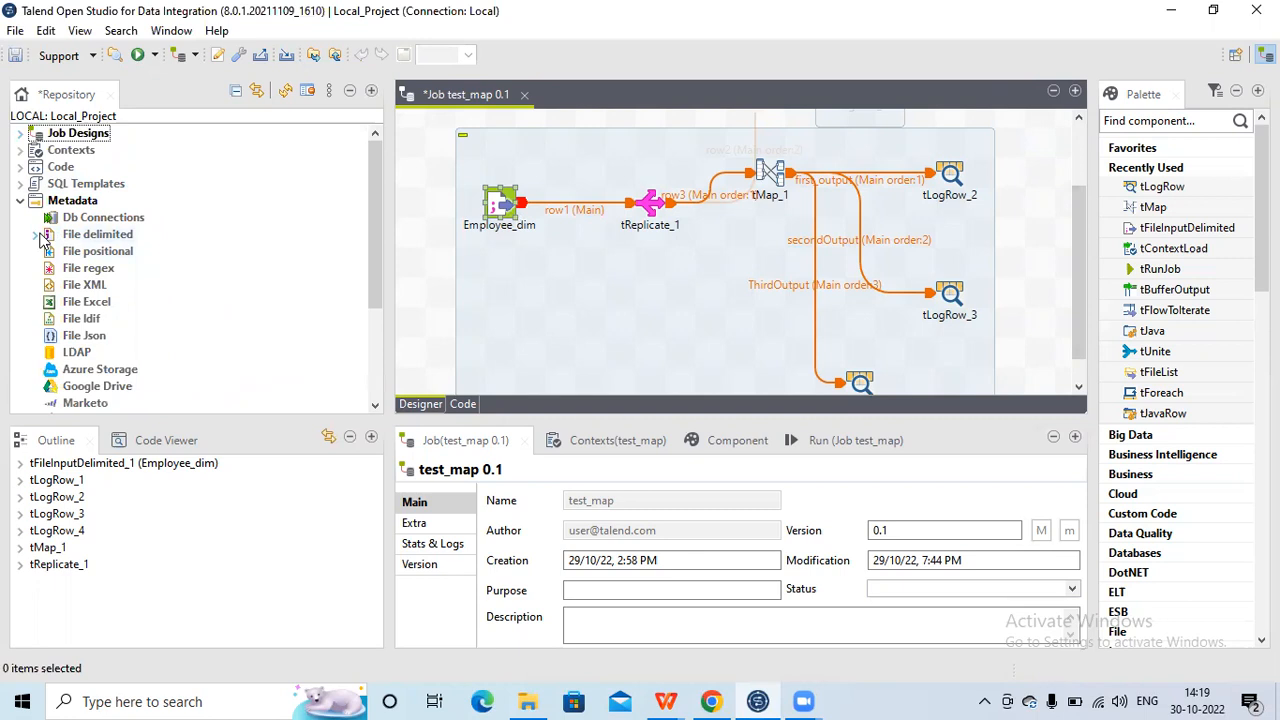
left_click(36, 235)
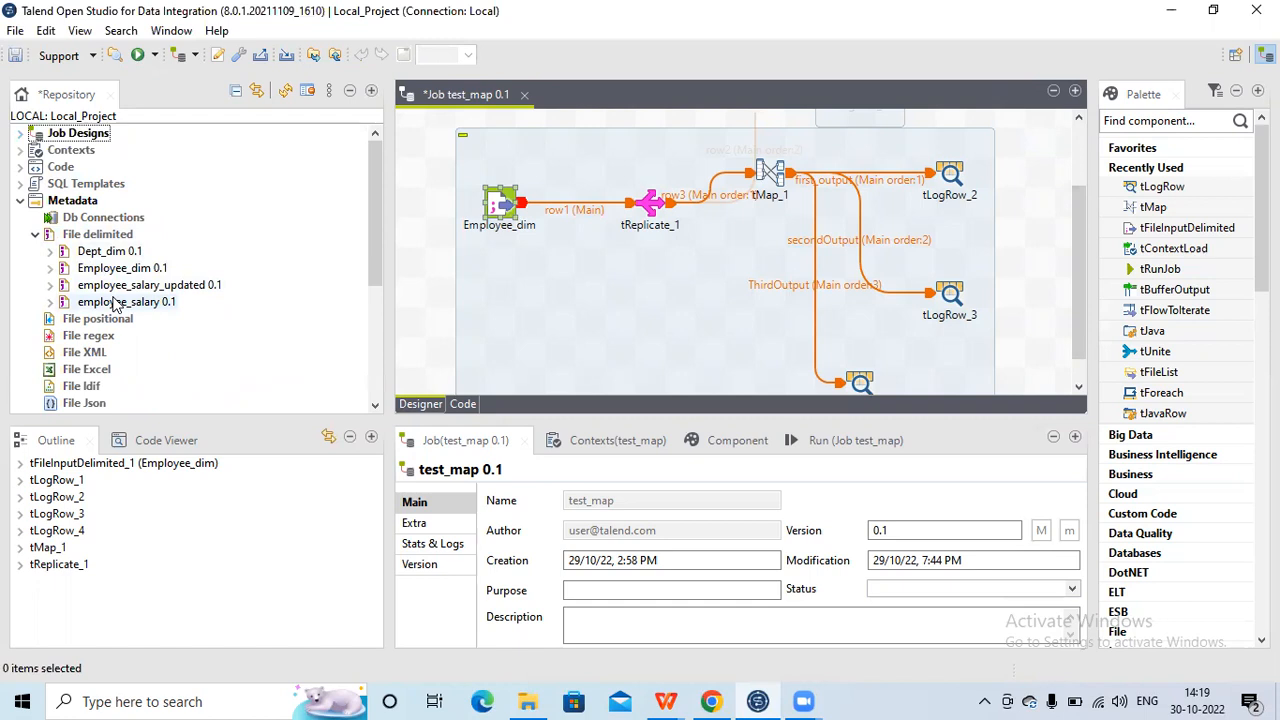
left_click_drag(108, 258, 591, 334)
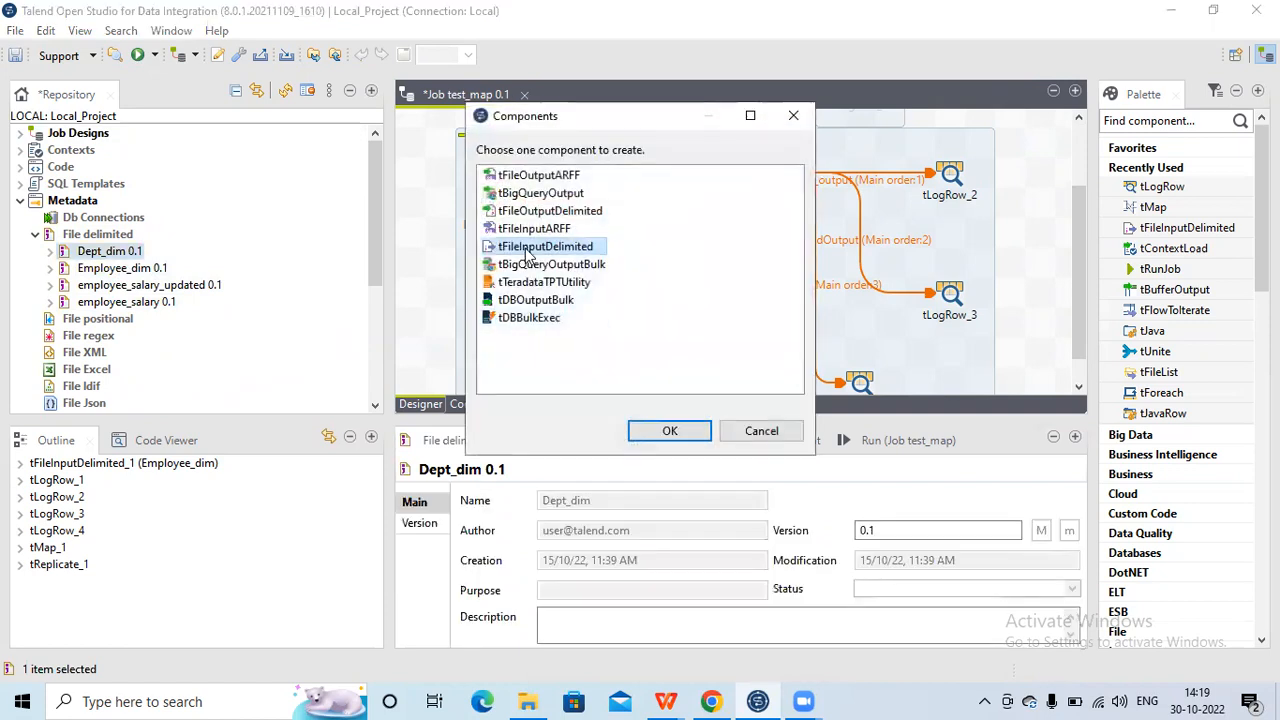
double_click(525, 248)
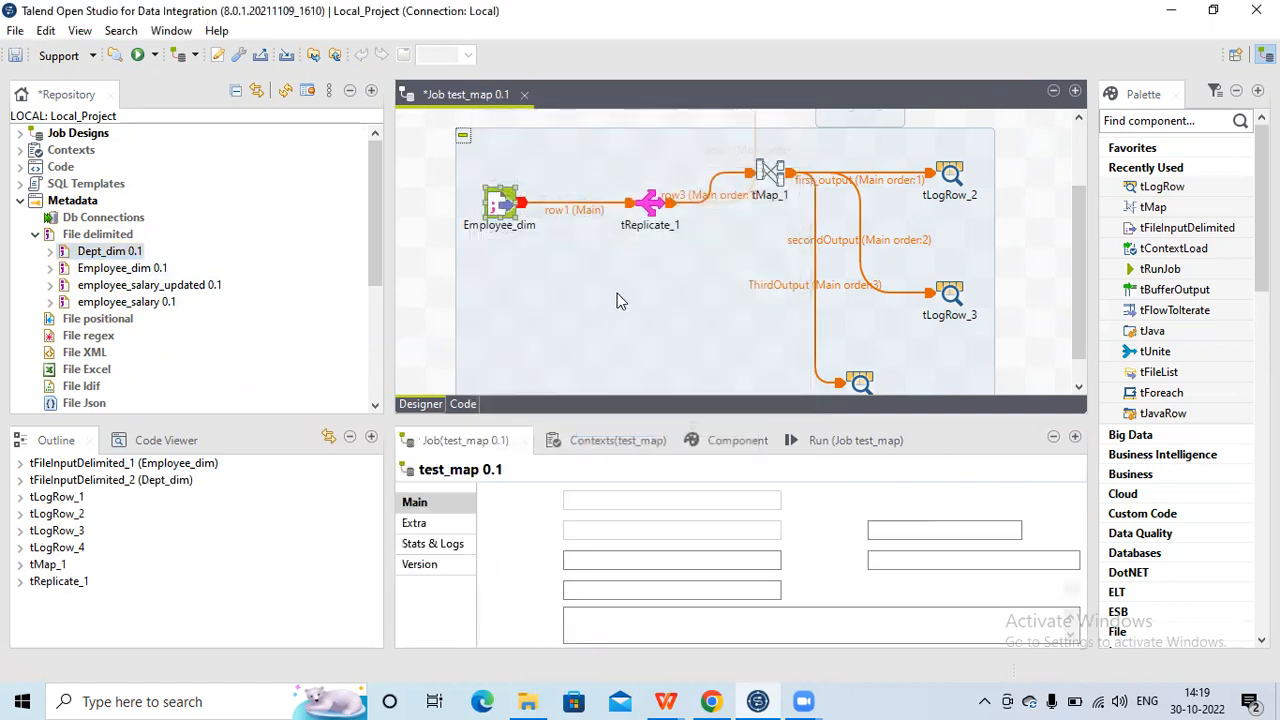
Connect Dept_dim to tMap_1 with a Main row and move tMap_1 level with tReplicate_1.
right_click(598, 320)
mouse_move(641, 328)
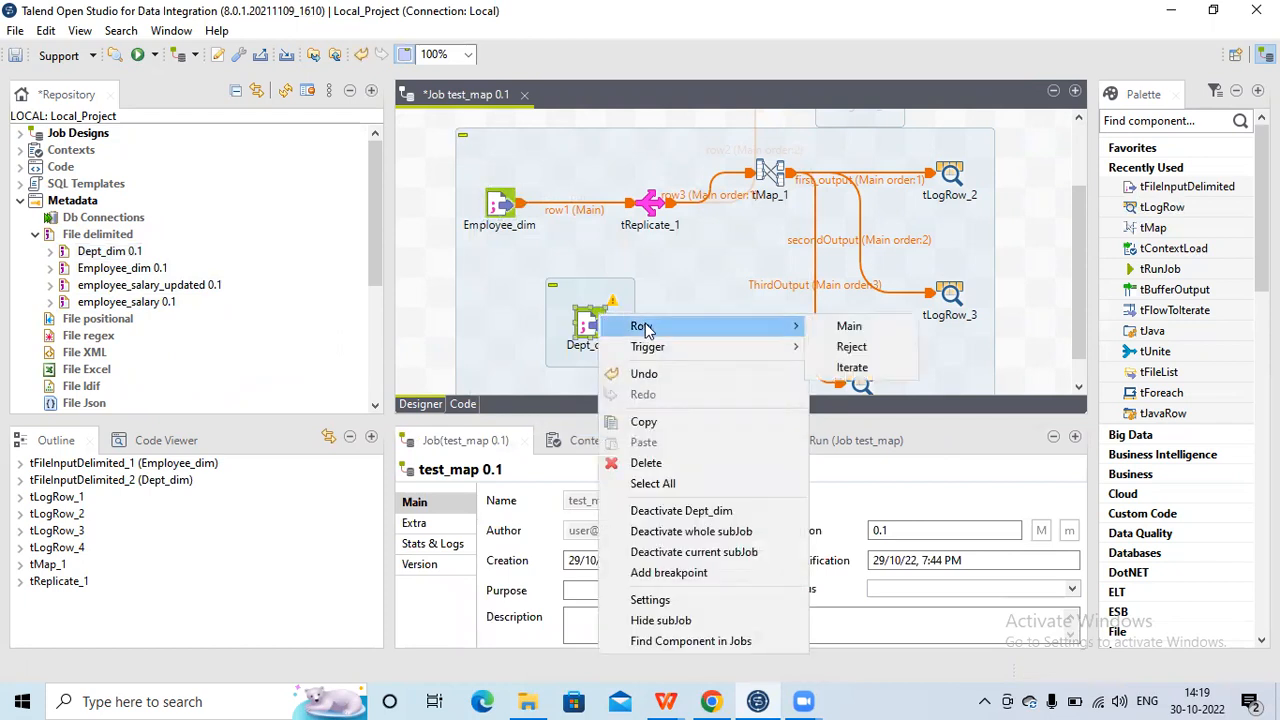
left_click(848, 327)
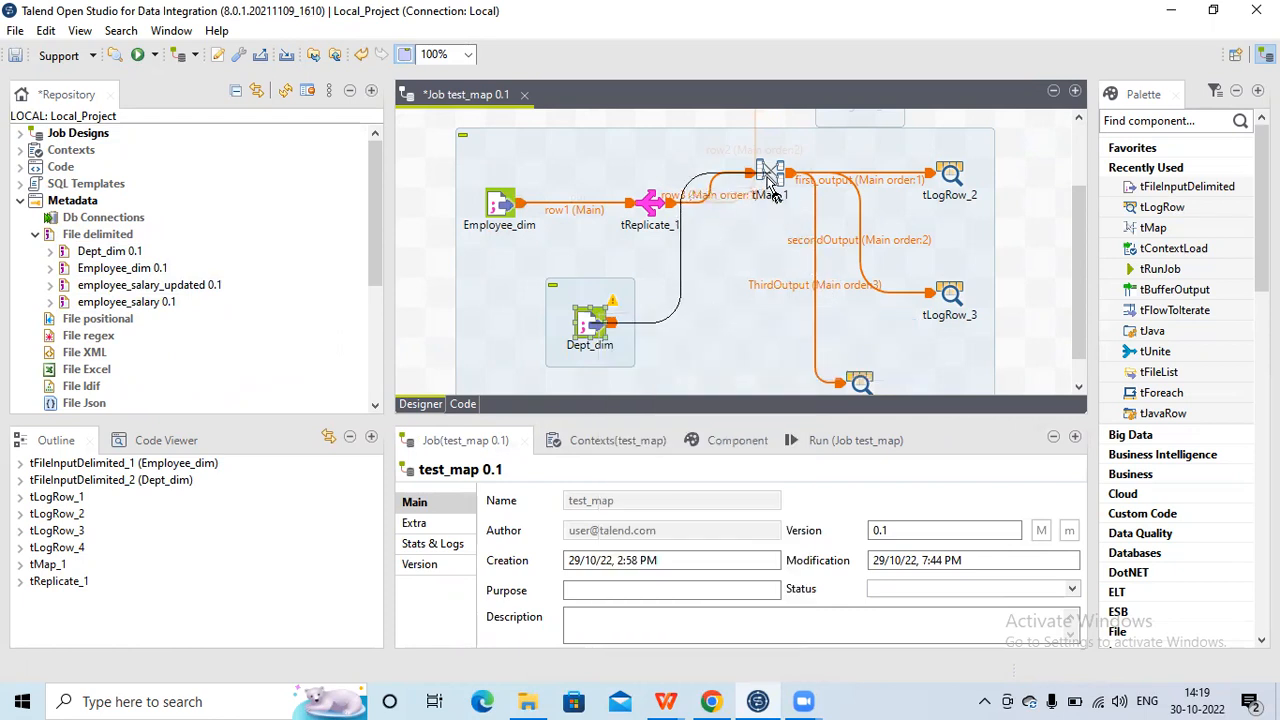
left_click(771, 190)
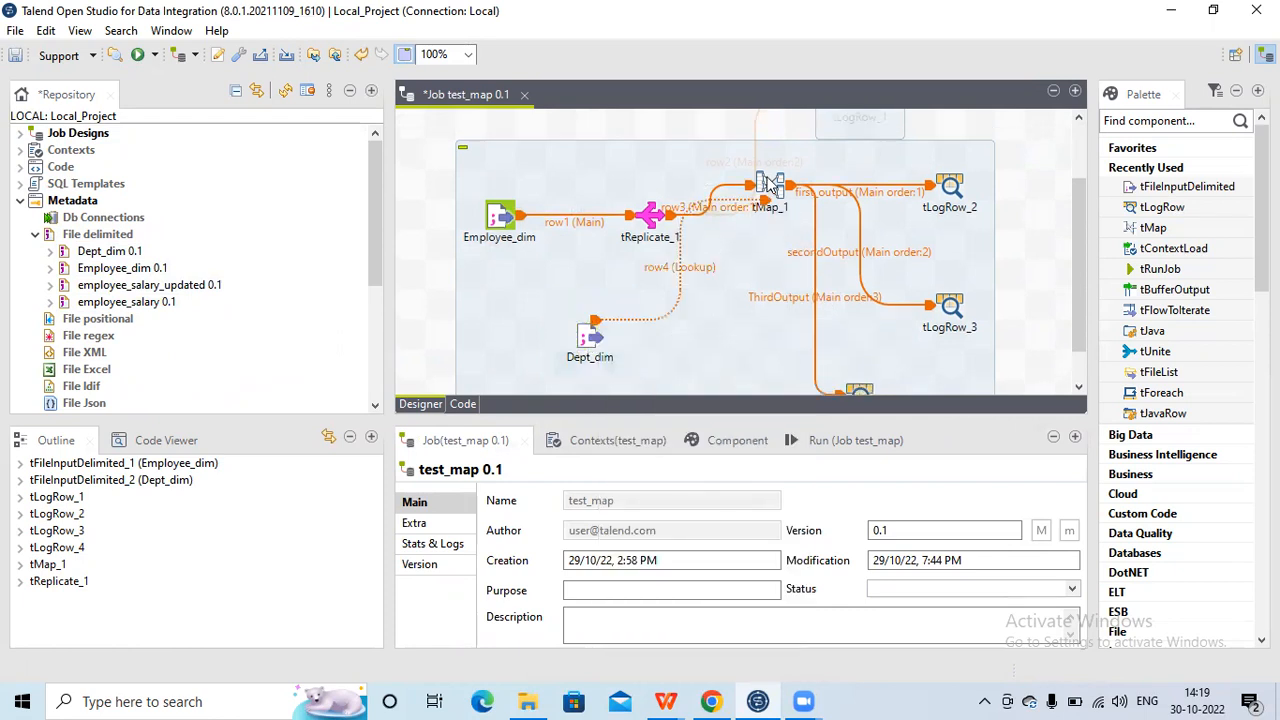
left_click_drag(771, 187, 785, 230)
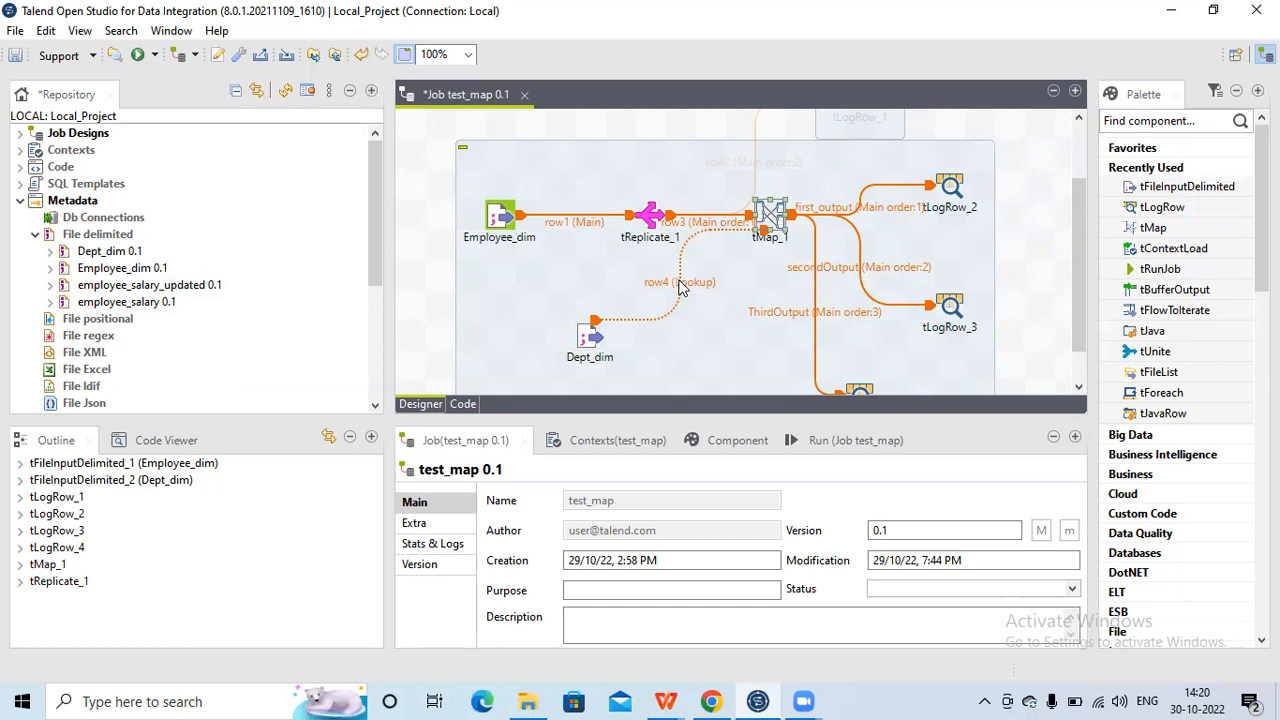
Set the row4 connection between Dept_dim and tMap_1 as Main.
left_click(680, 286)
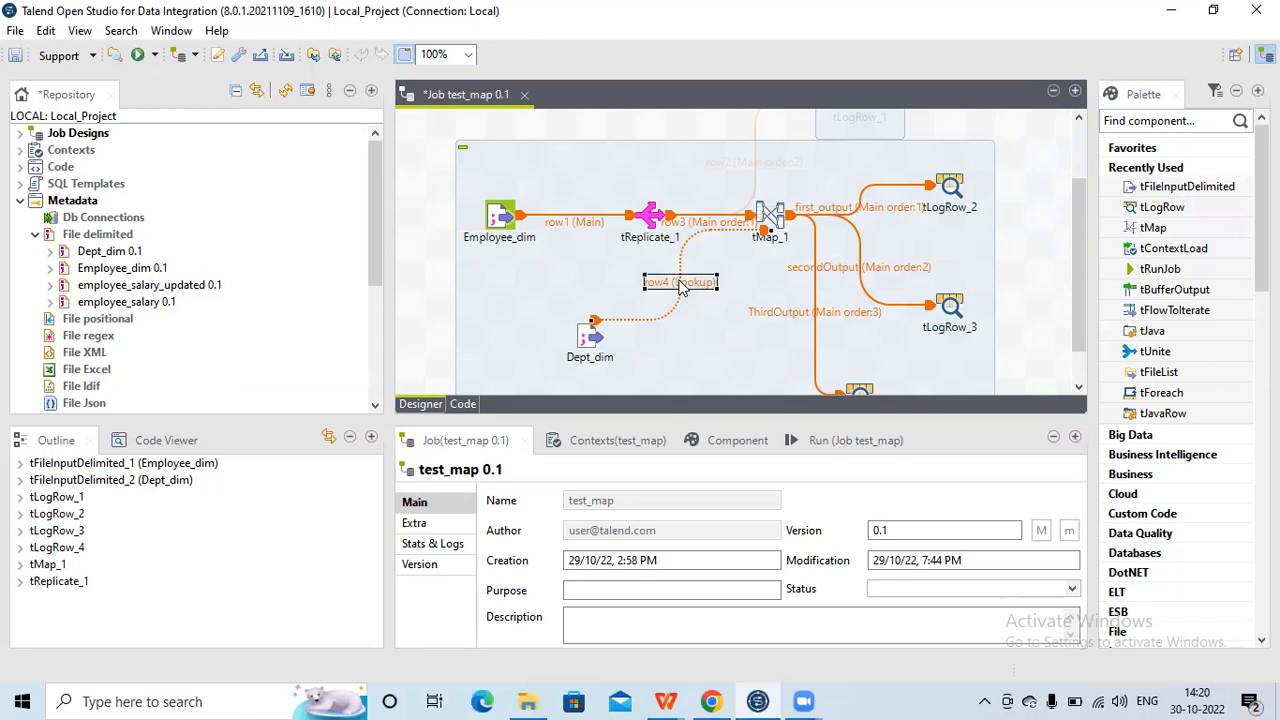
right_click(680, 286)
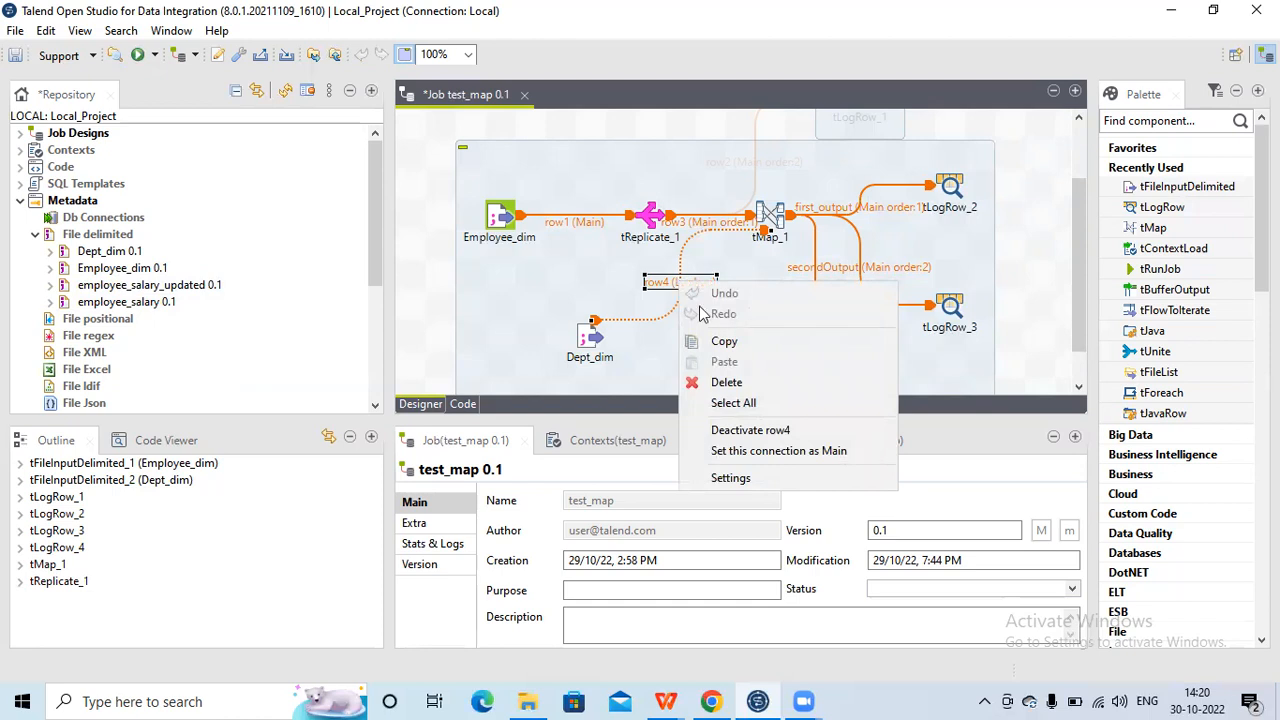
left_click(757, 455)
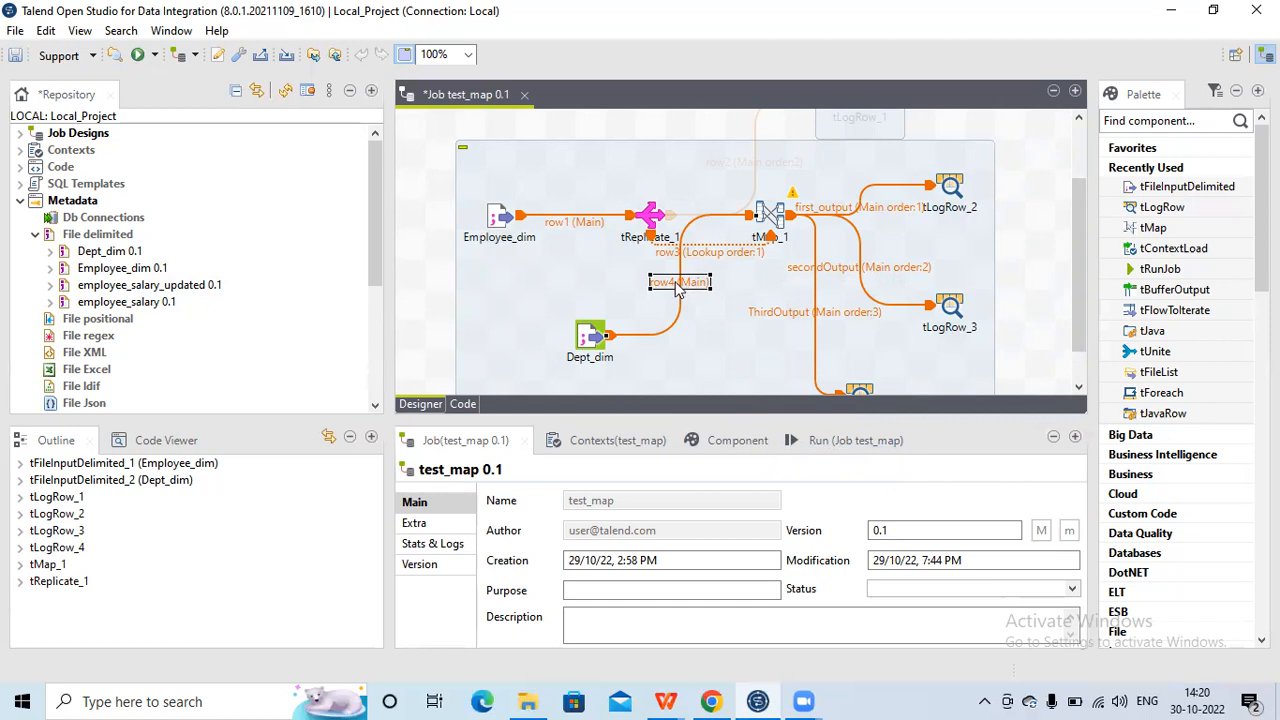
Set the row4 connection back to Lookup and the row3 connection from tReplicate_1 back to Main.
right_click(677, 287)
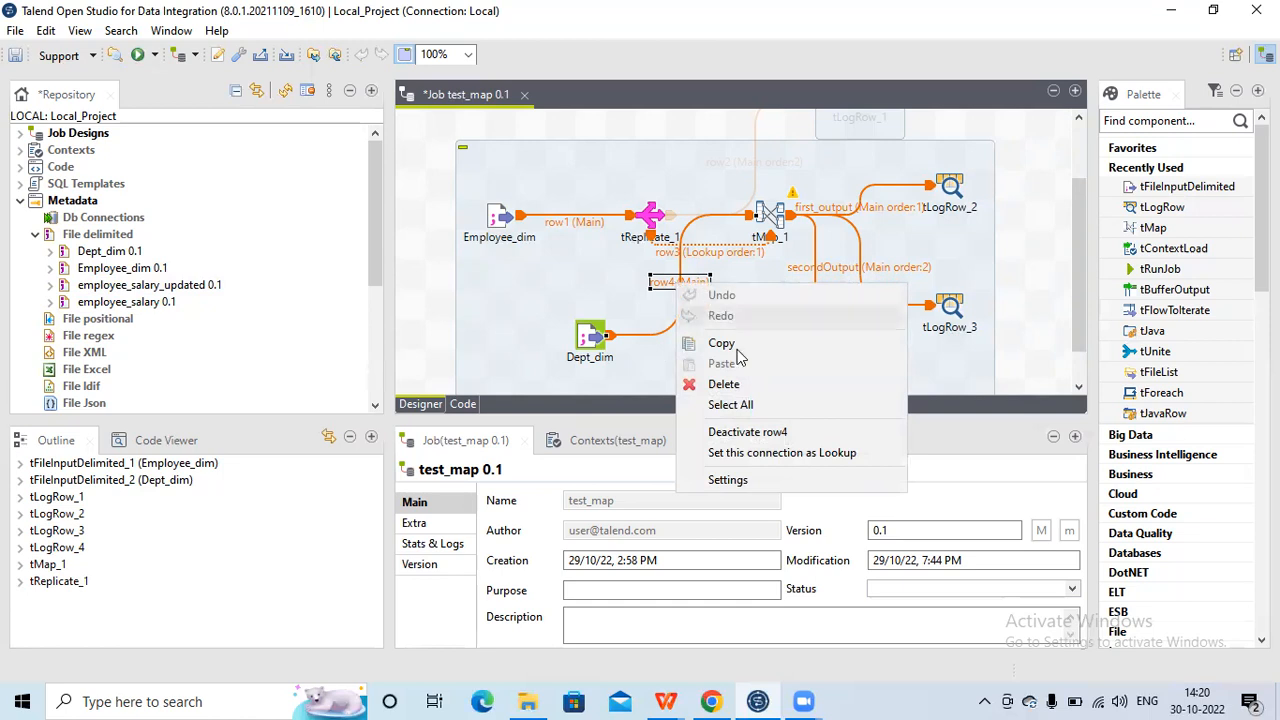
left_click(779, 453)
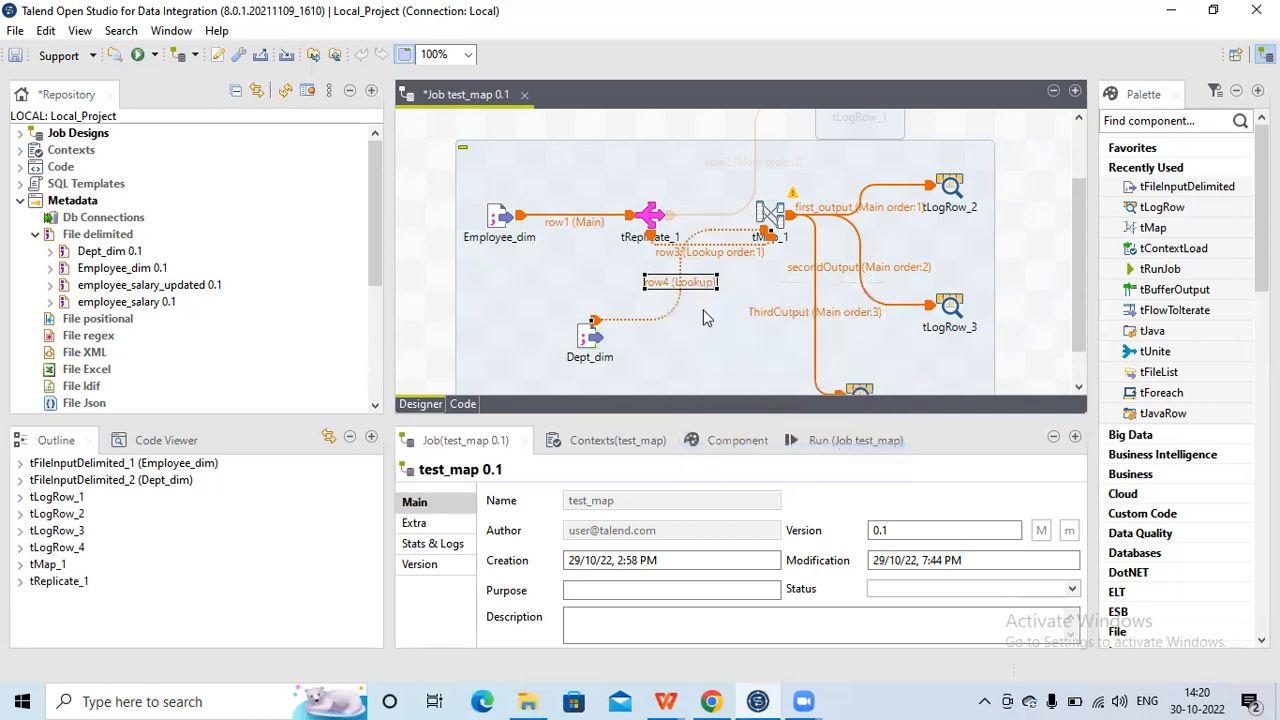
left_click(716, 252)
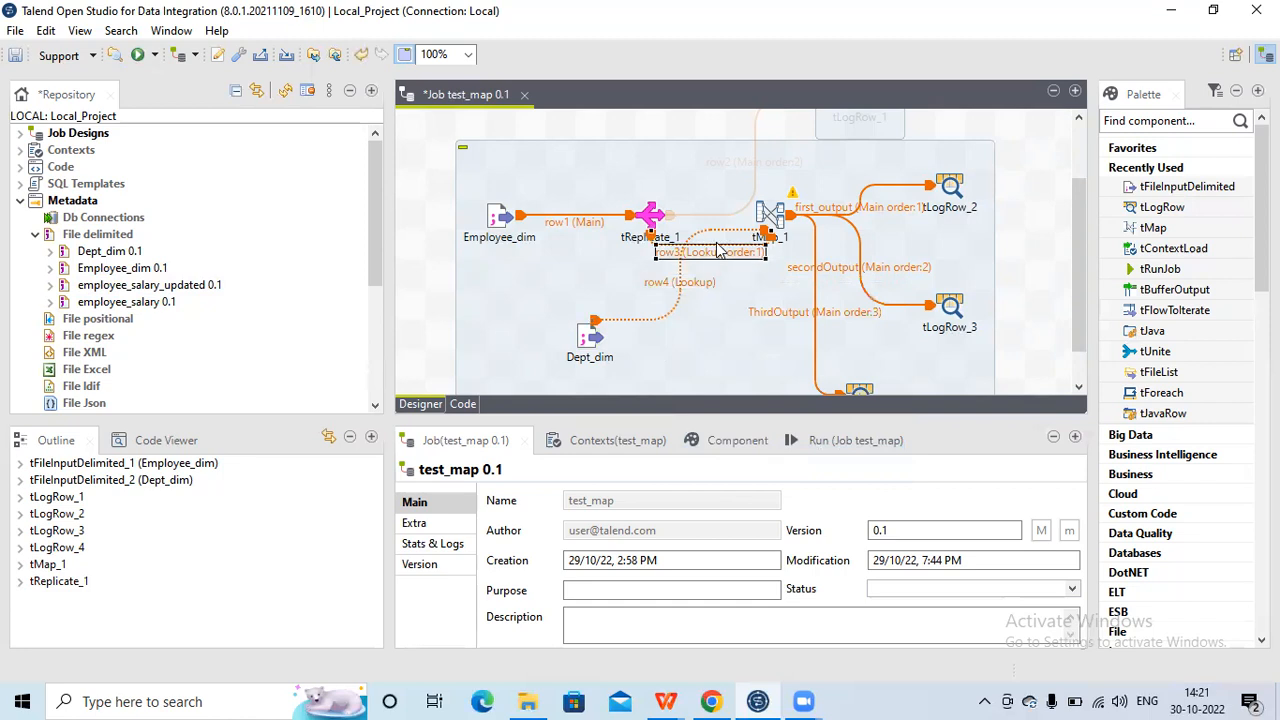
right_click(716, 252)
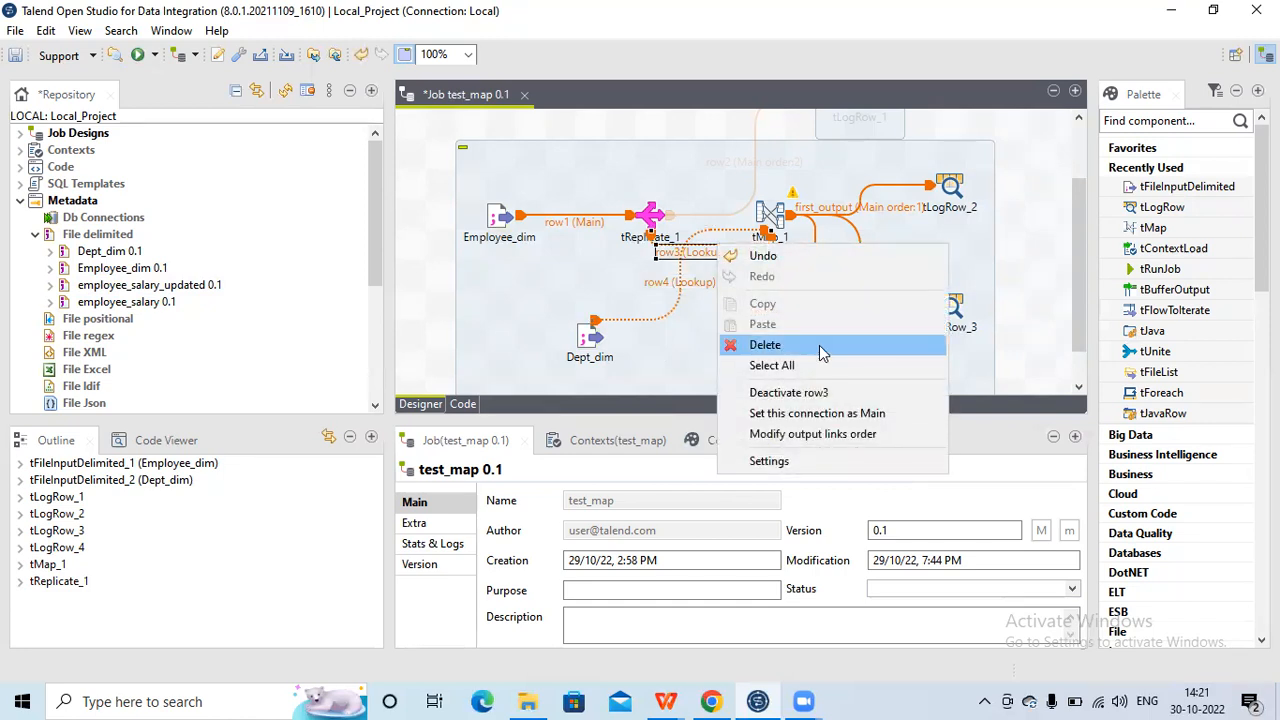
left_click(812, 414)
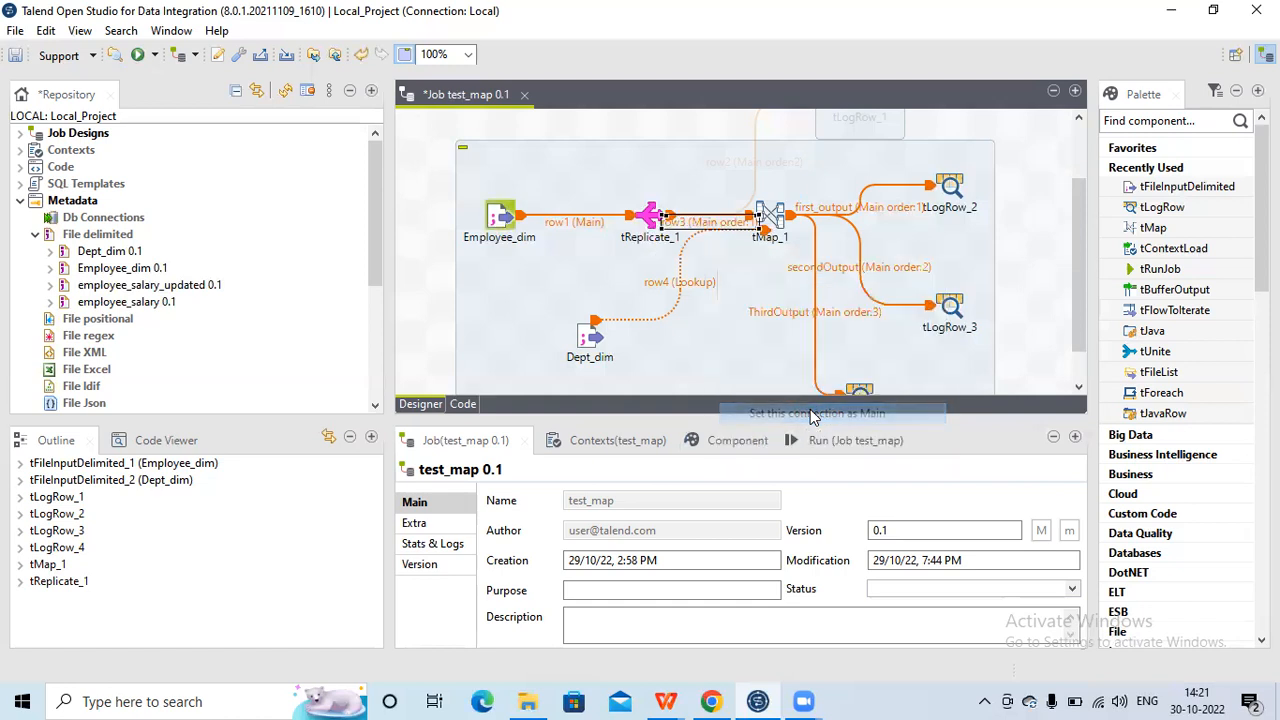
left_click(769, 214)
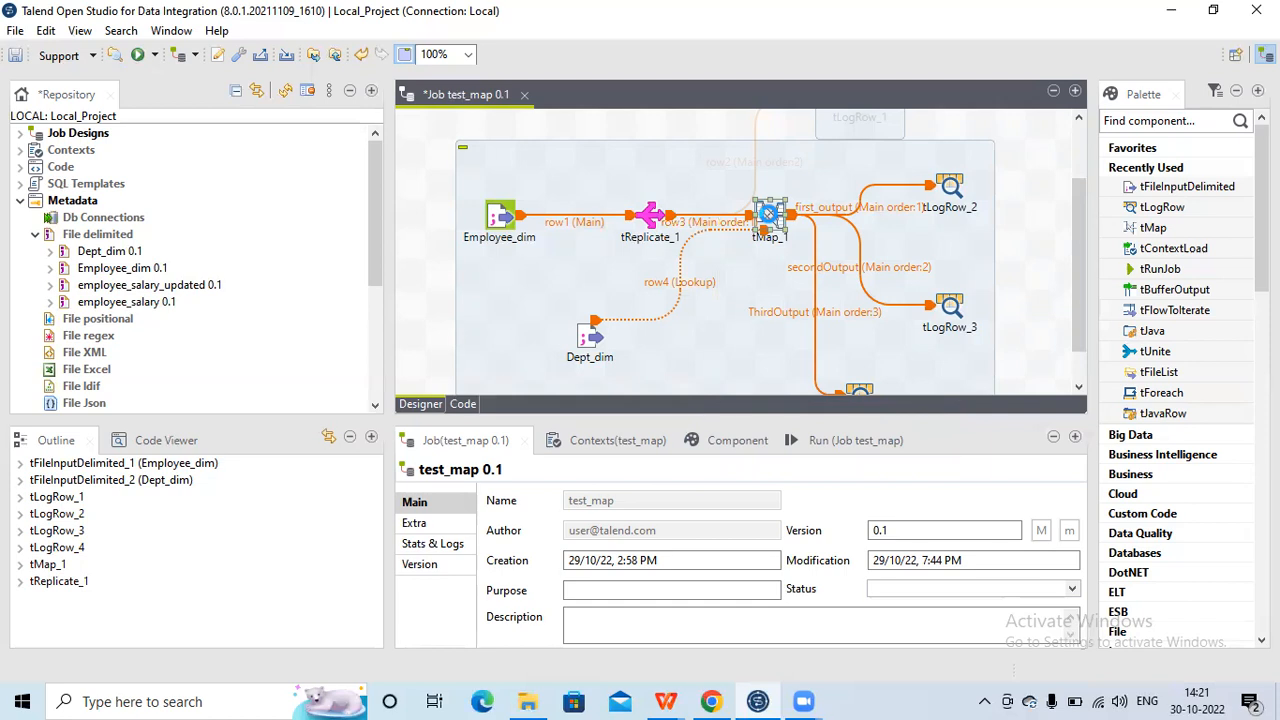
double_click(769, 214)
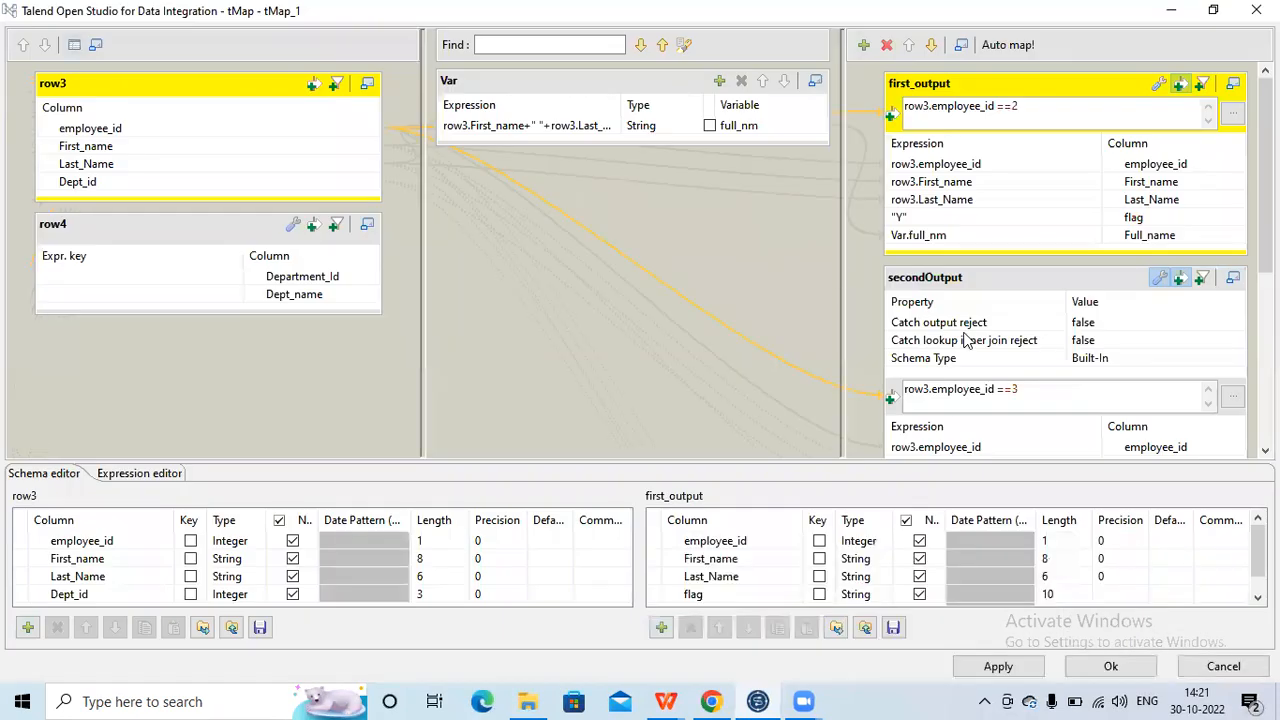
left_click(1223, 666)
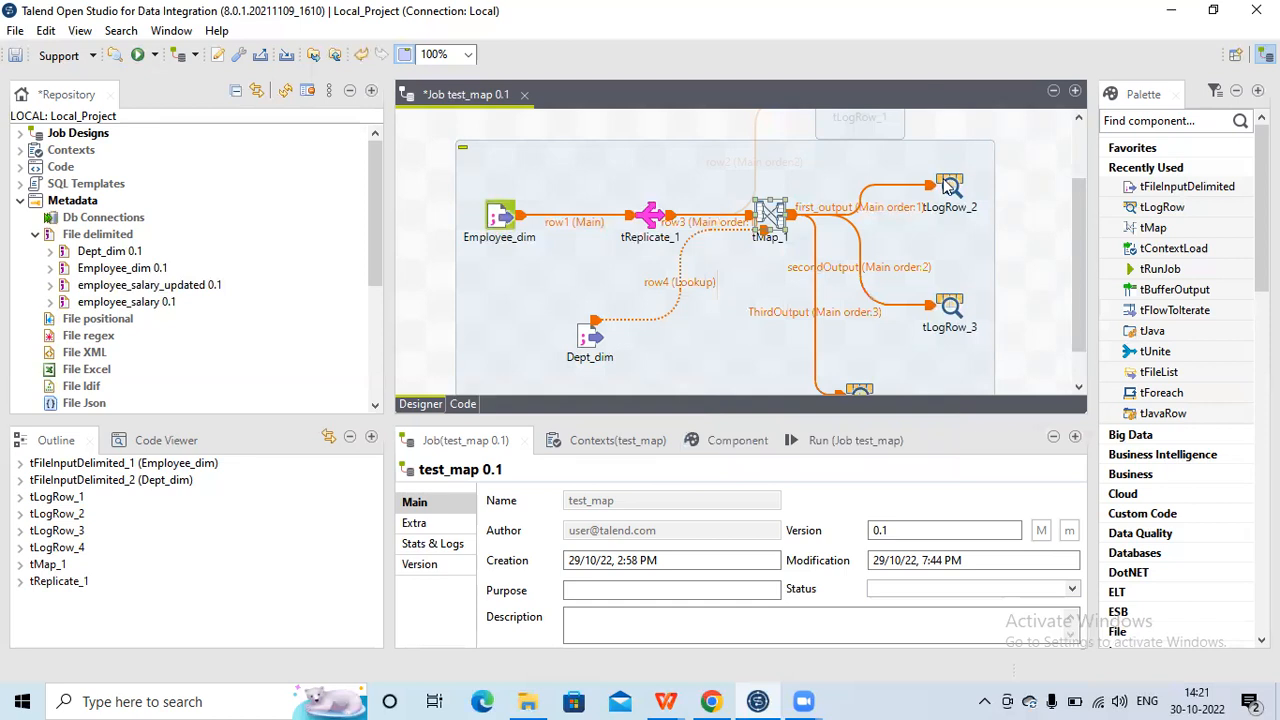
Delete the tLogRow_2, tLogRow_3 and tLogRow_4 components connected to tMap_1's outputs.
left_click(950, 187)
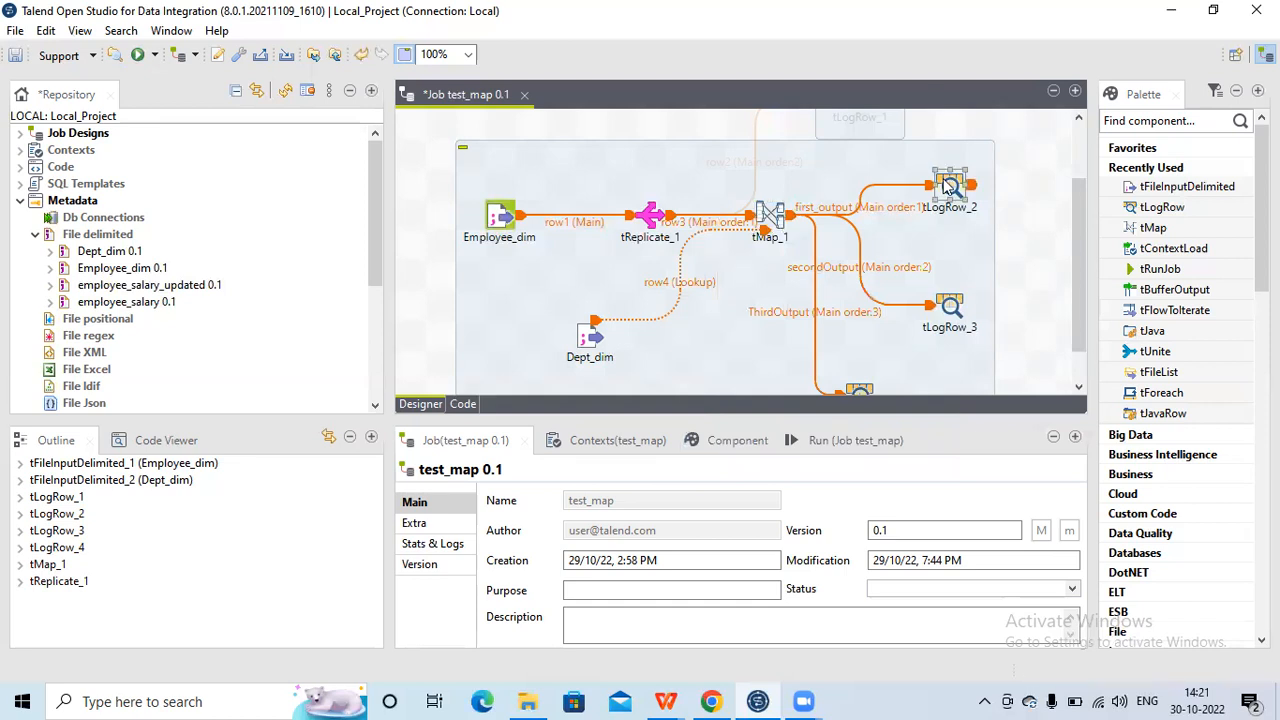
key("Delete")
left_click(945, 315)
key("Delete")
left_click(860, 392)
key("Delete")
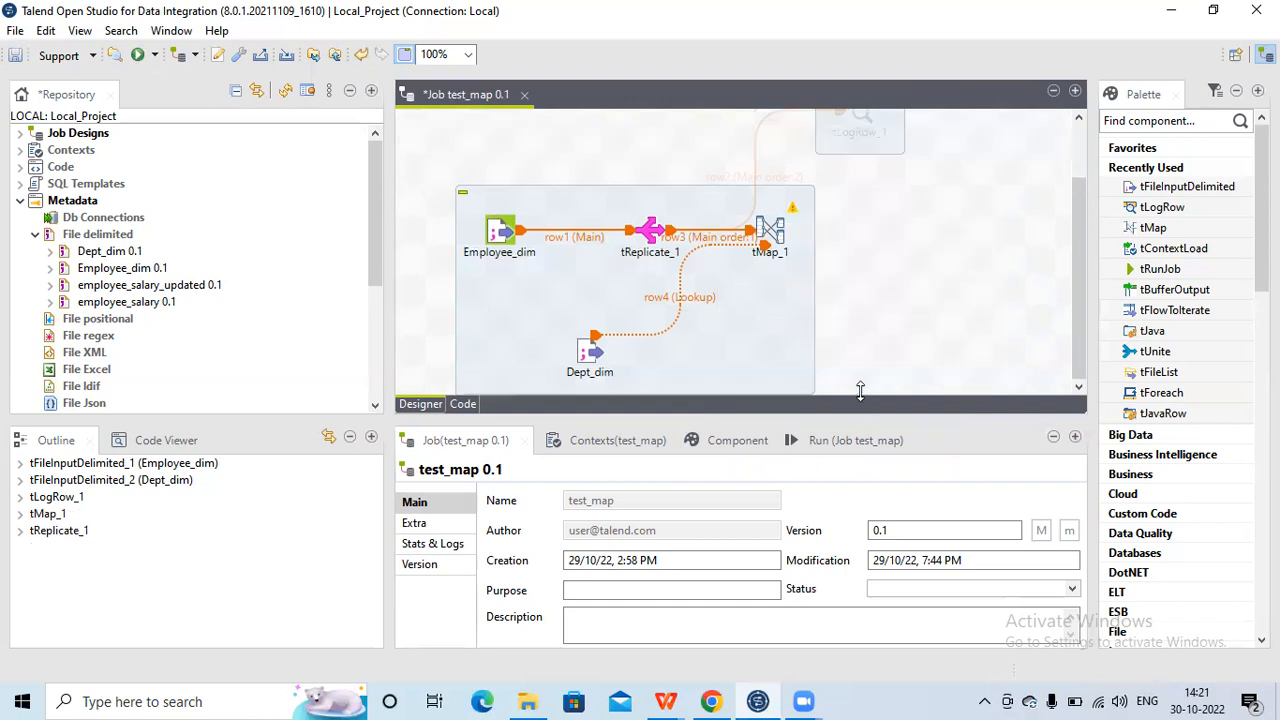
In tMap_1, join the inputs by mapping row3's Dept_id to the expression key of row4's Department_Id.
double_click(768, 228)
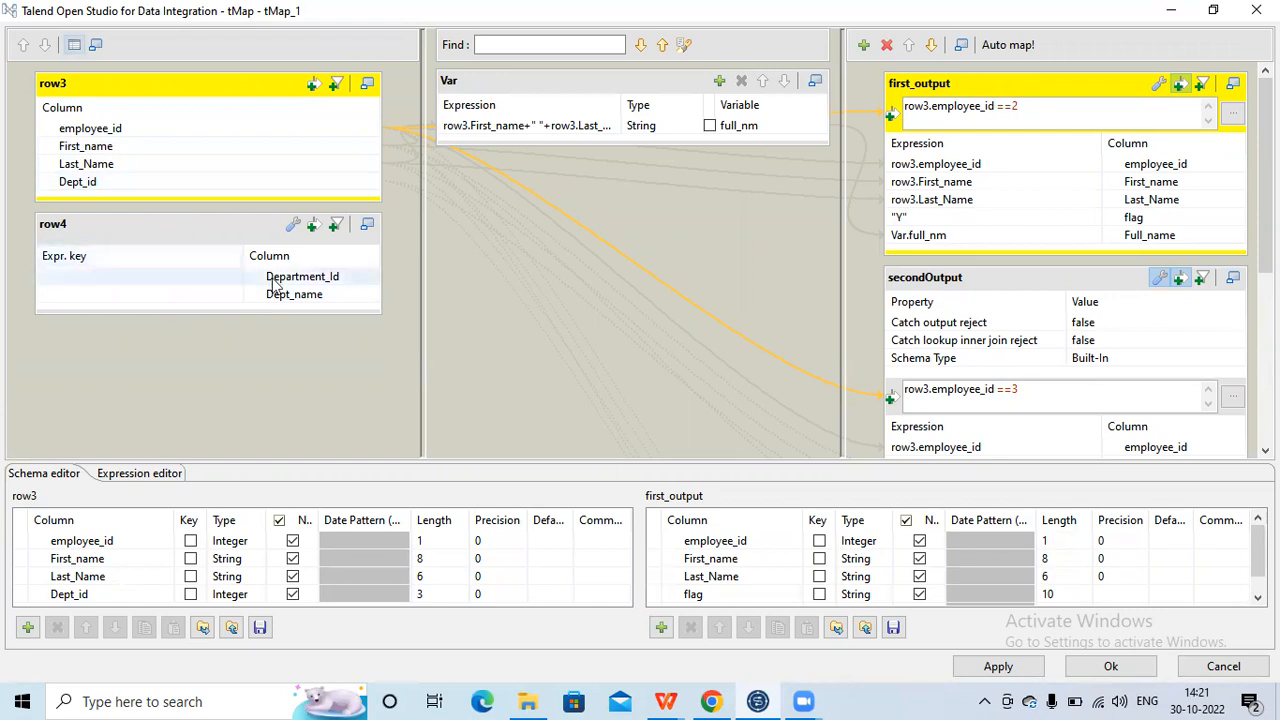
left_click(108, 191)
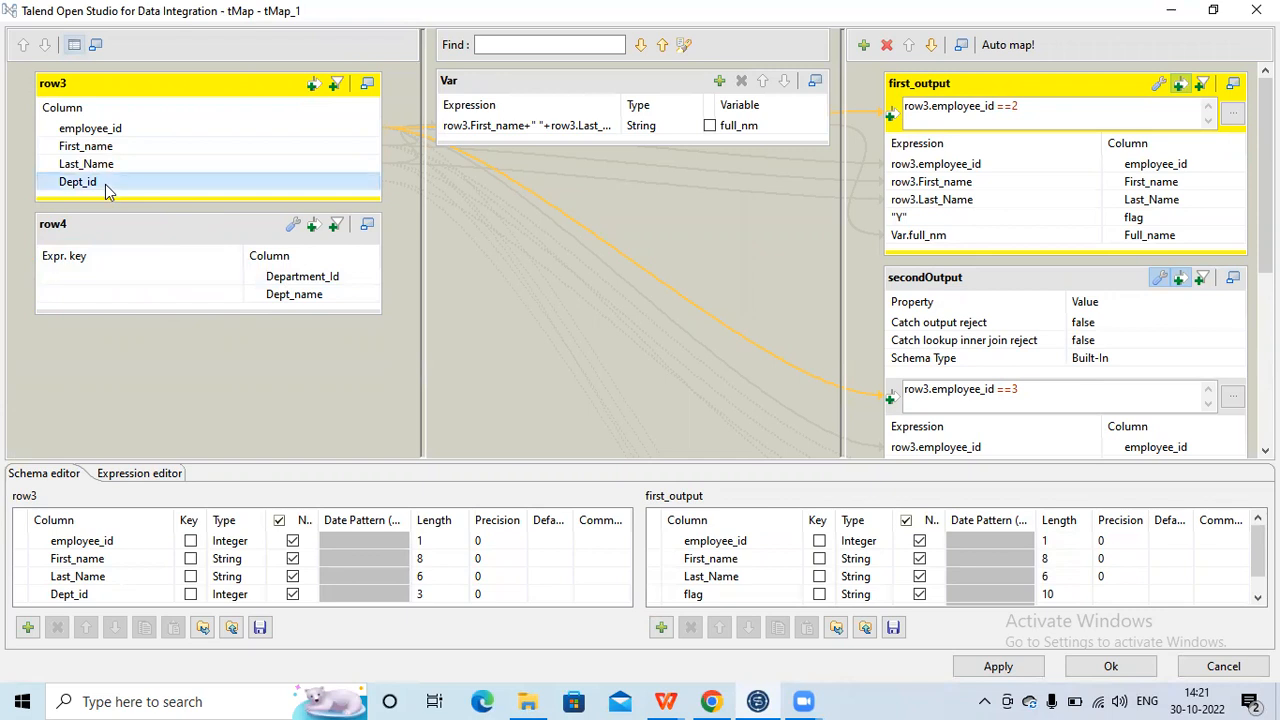
left_click_drag(108, 191, 104, 230)
left_click_drag(110, 256, 120, 276)
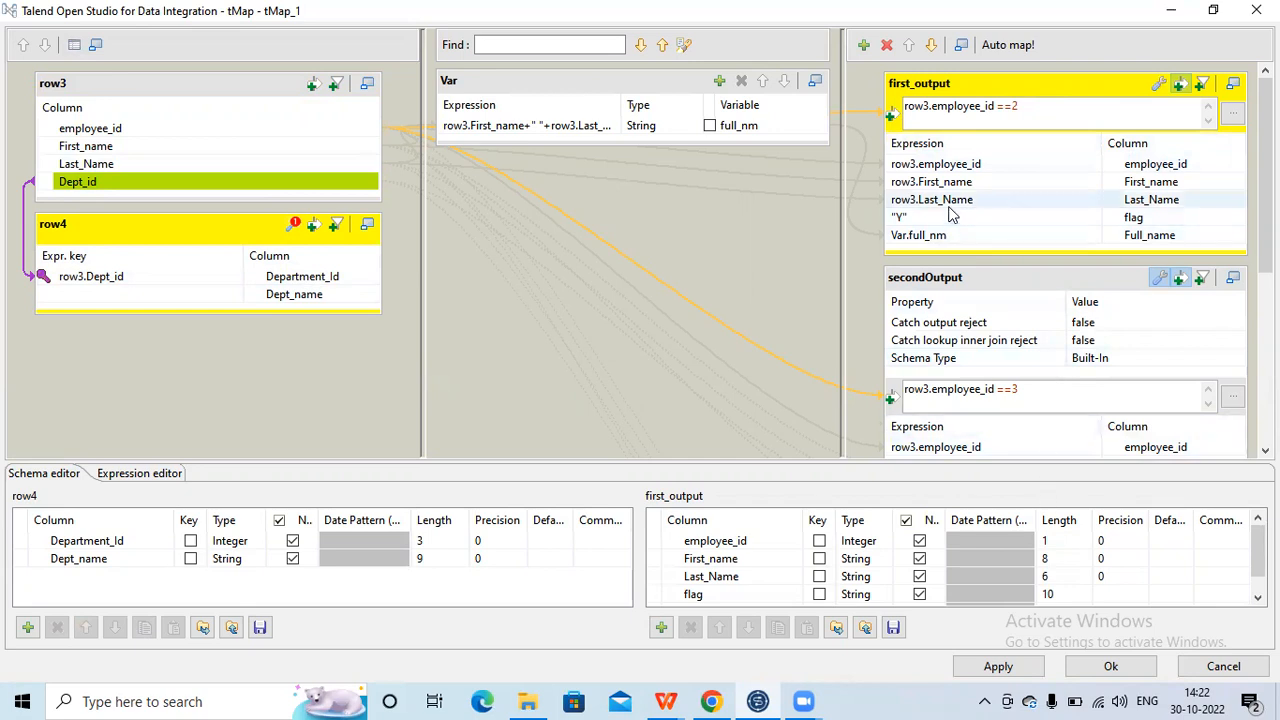
Remove the output tables first_output, secondOutput and ThirdOutput from tMap_1 and save the mapping.
left_click(932, 80)
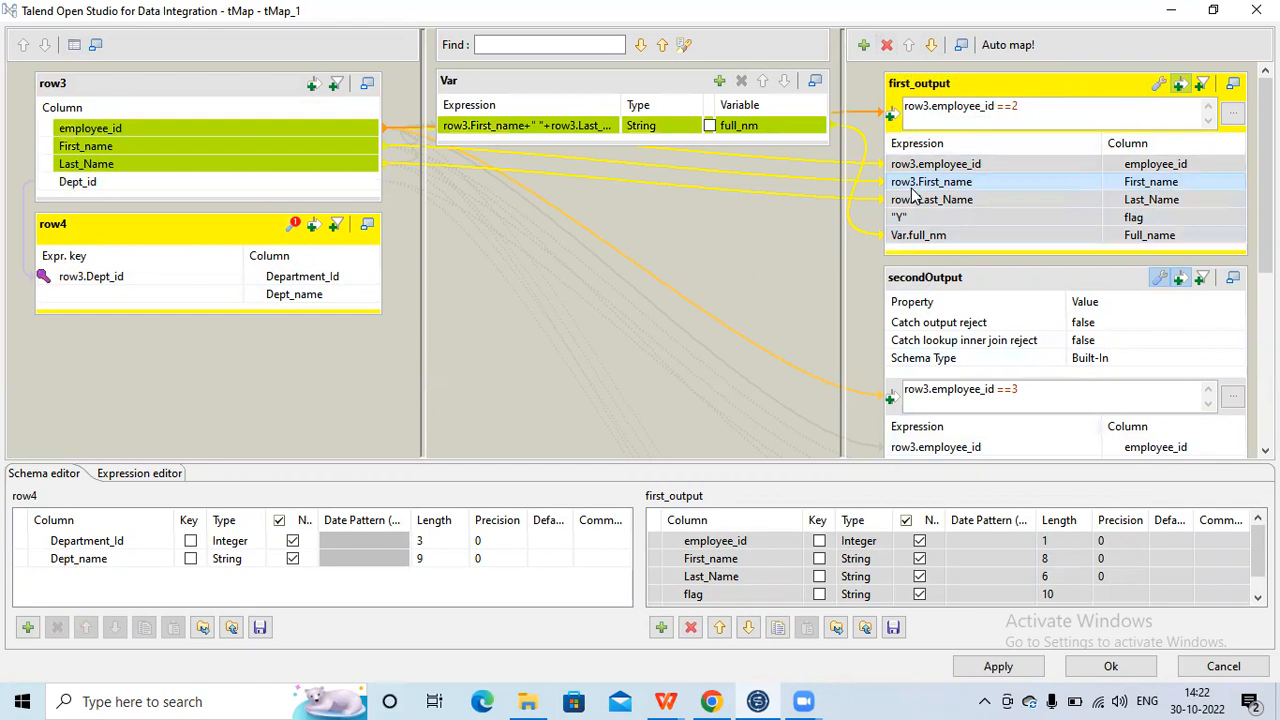
left_click(887, 47)
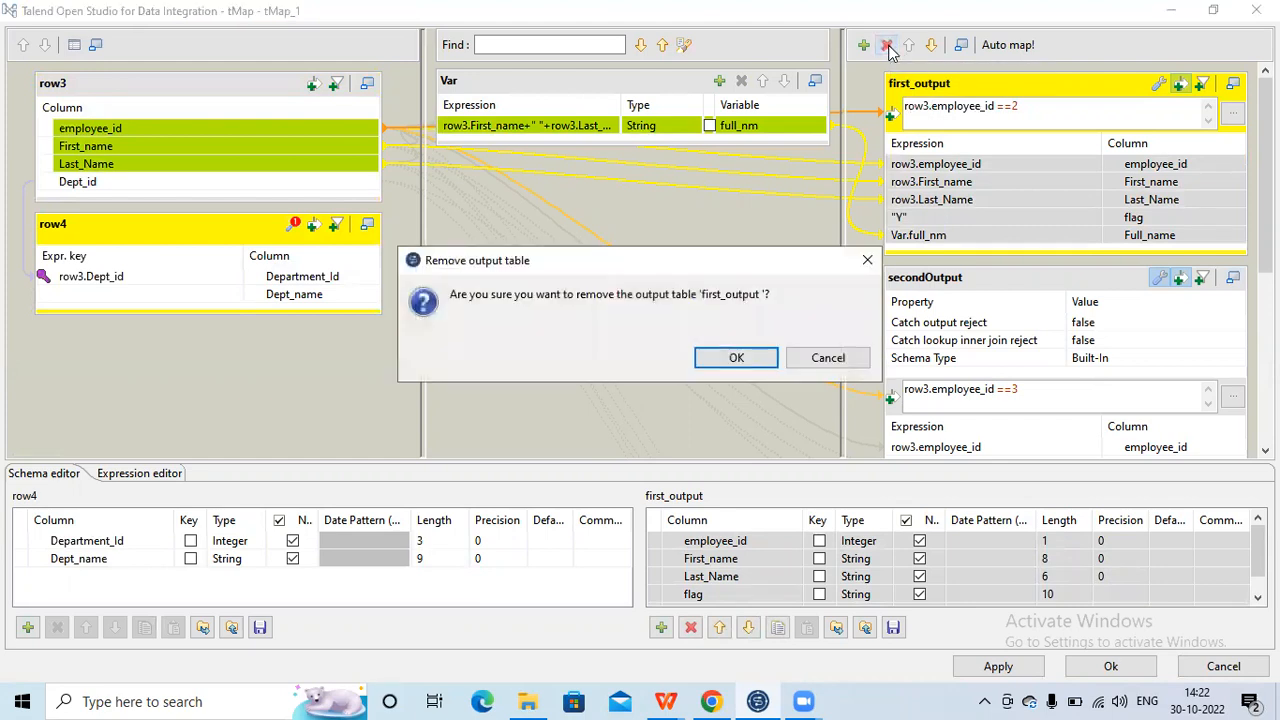
left_click(749, 362)
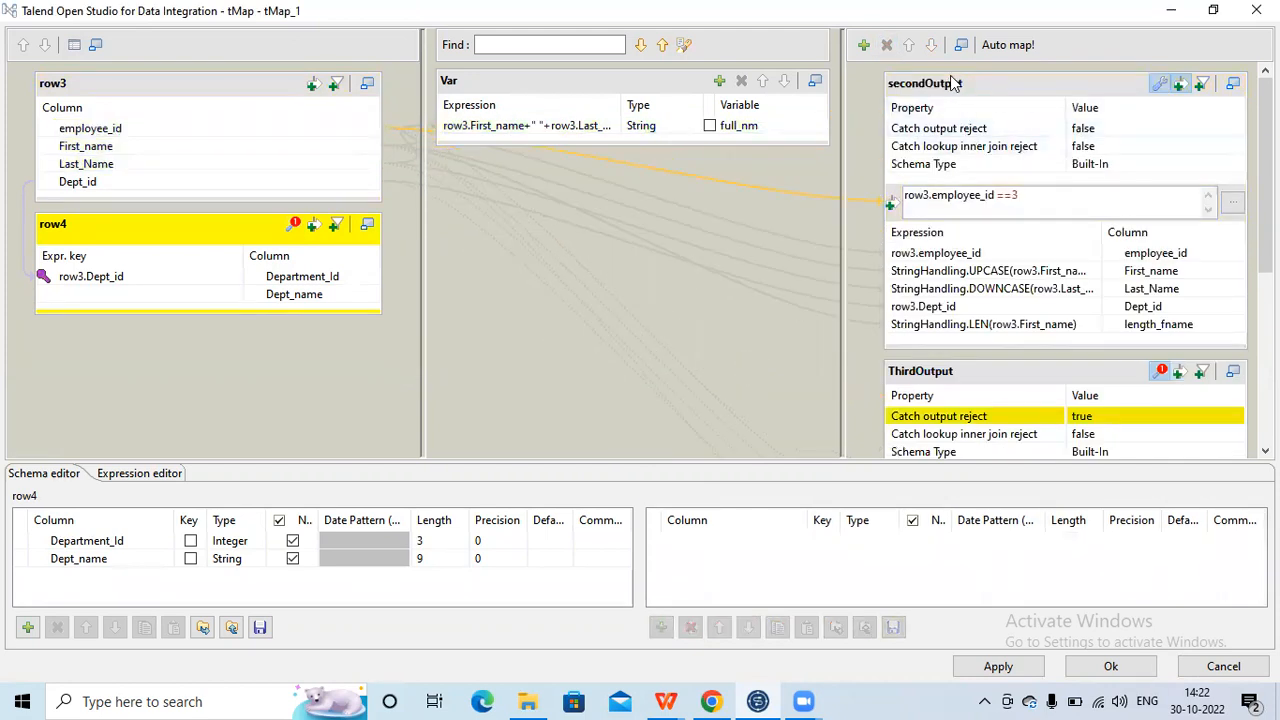
left_click(956, 88)
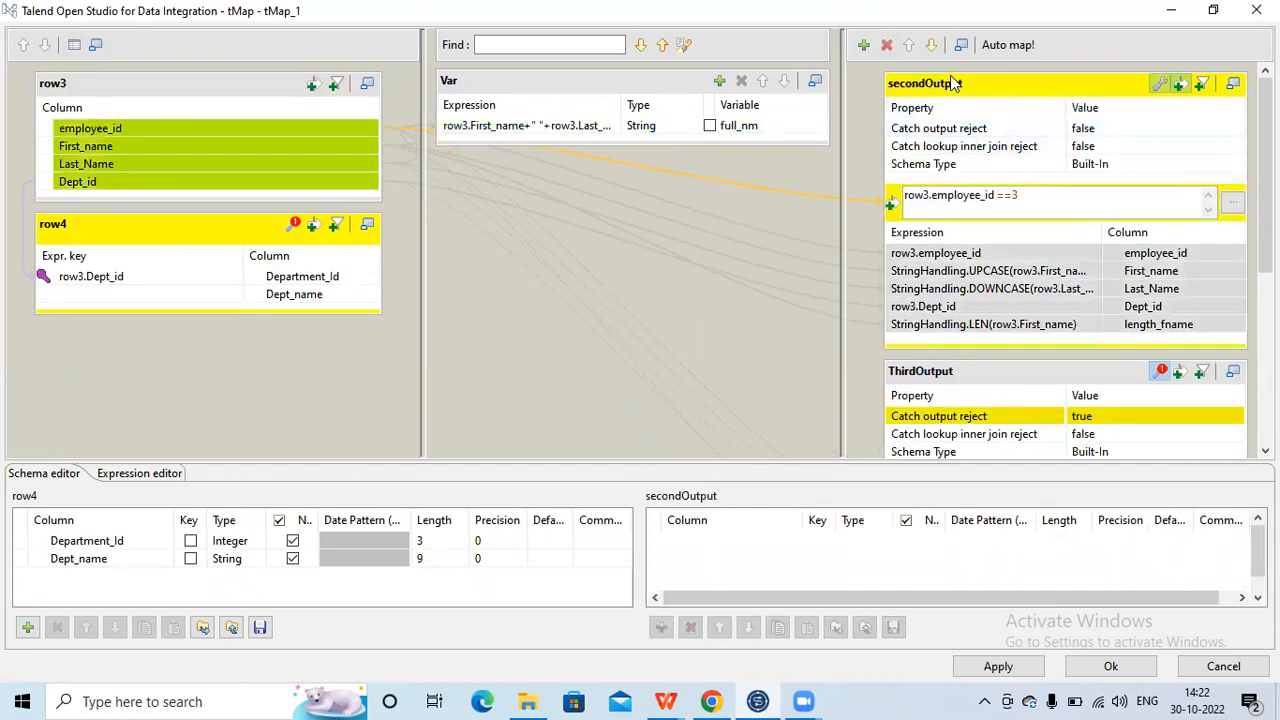
left_click(889, 47)
left_click(736, 358)
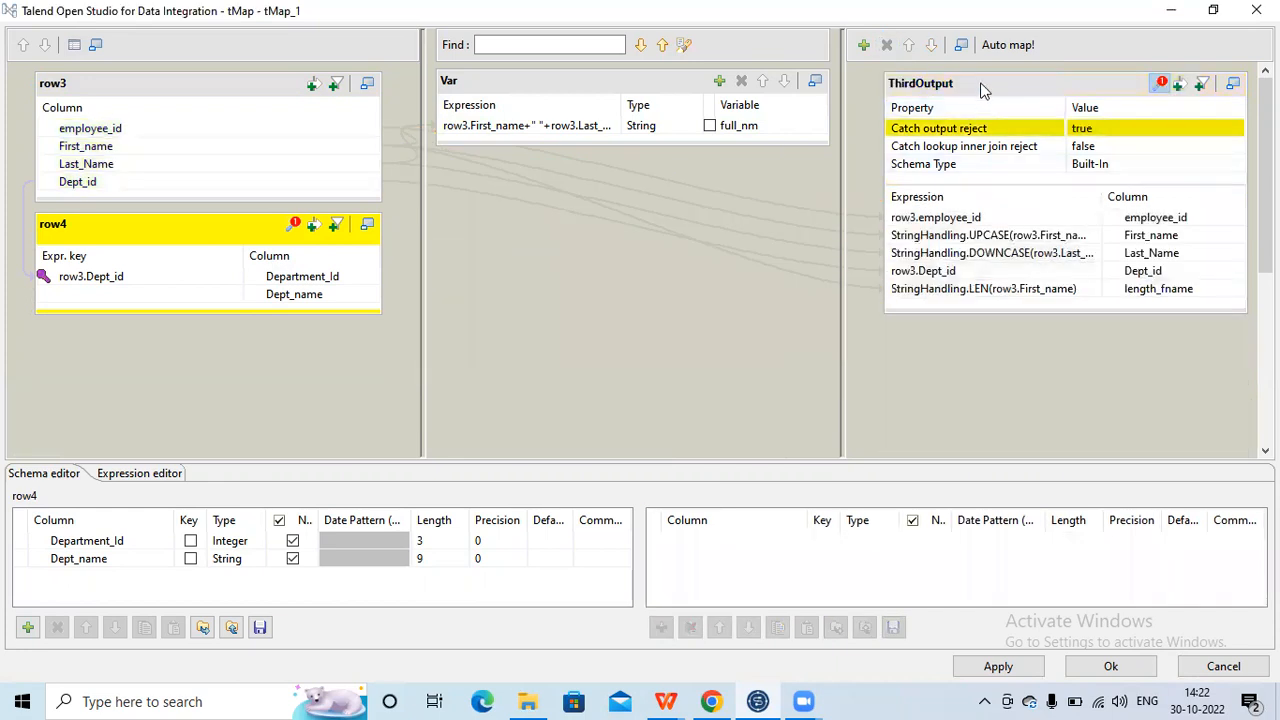
left_click(980, 89)
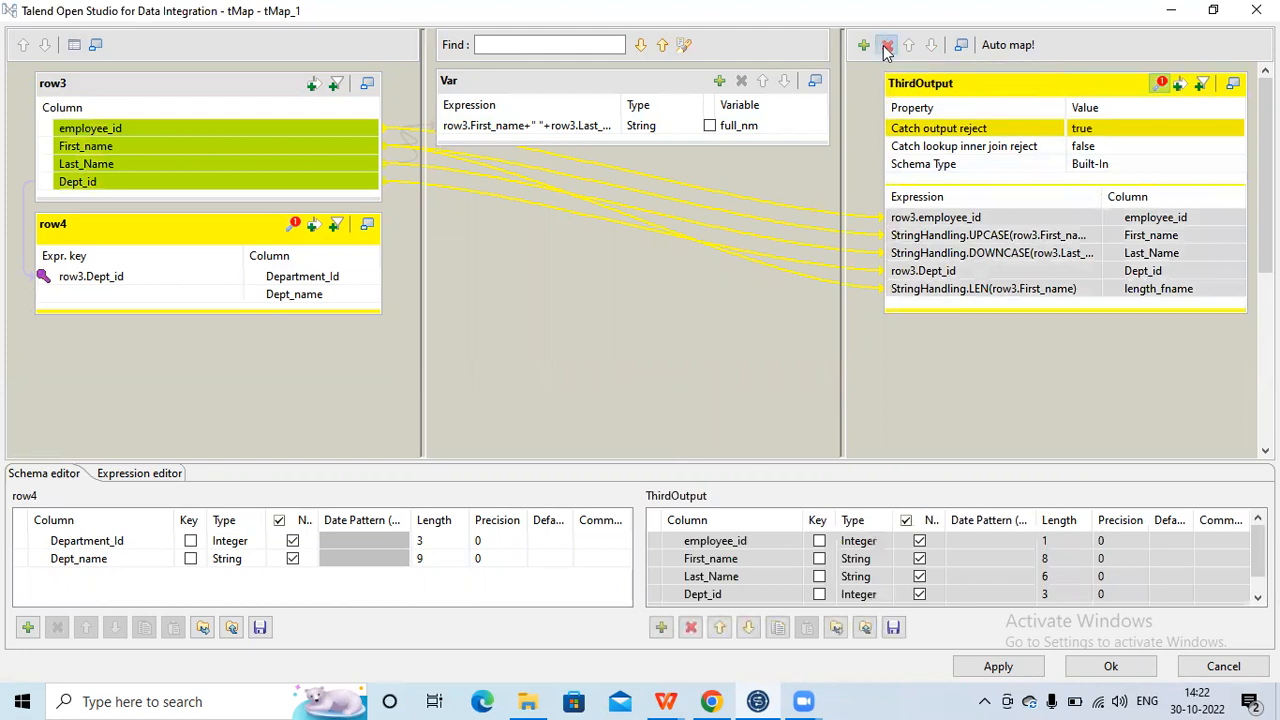
left_click(887, 46)
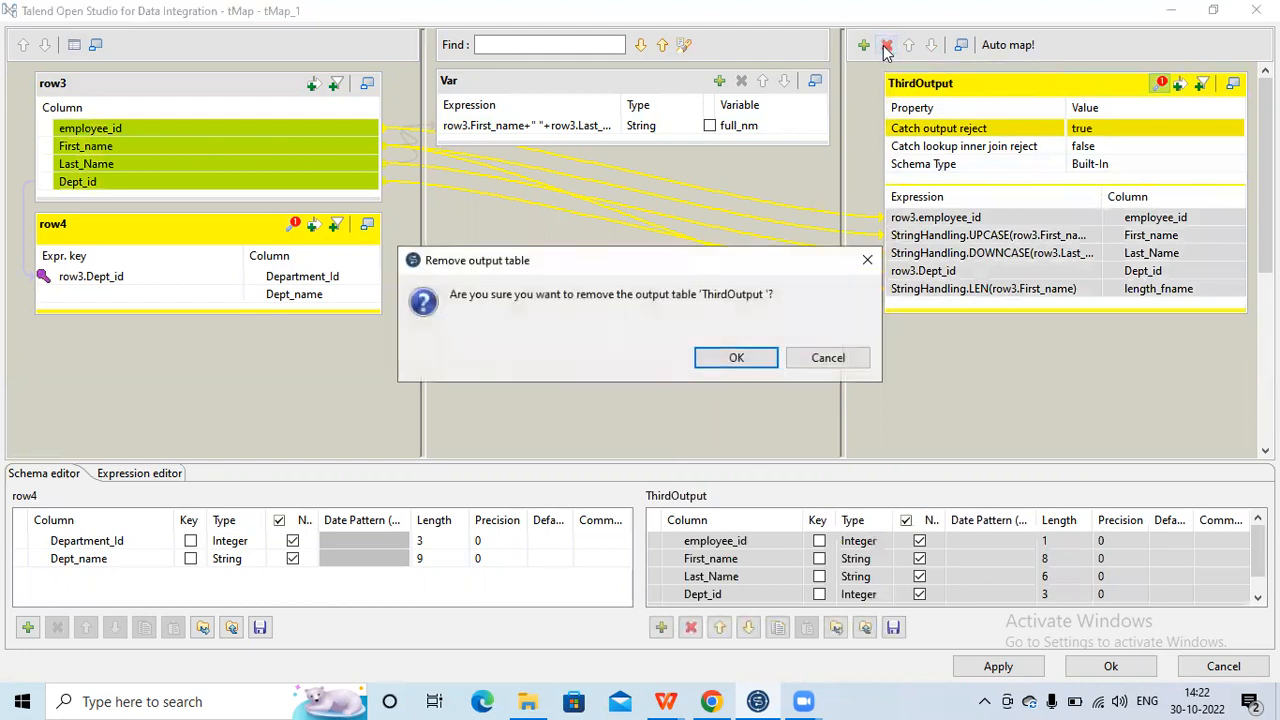
left_click(736, 358)
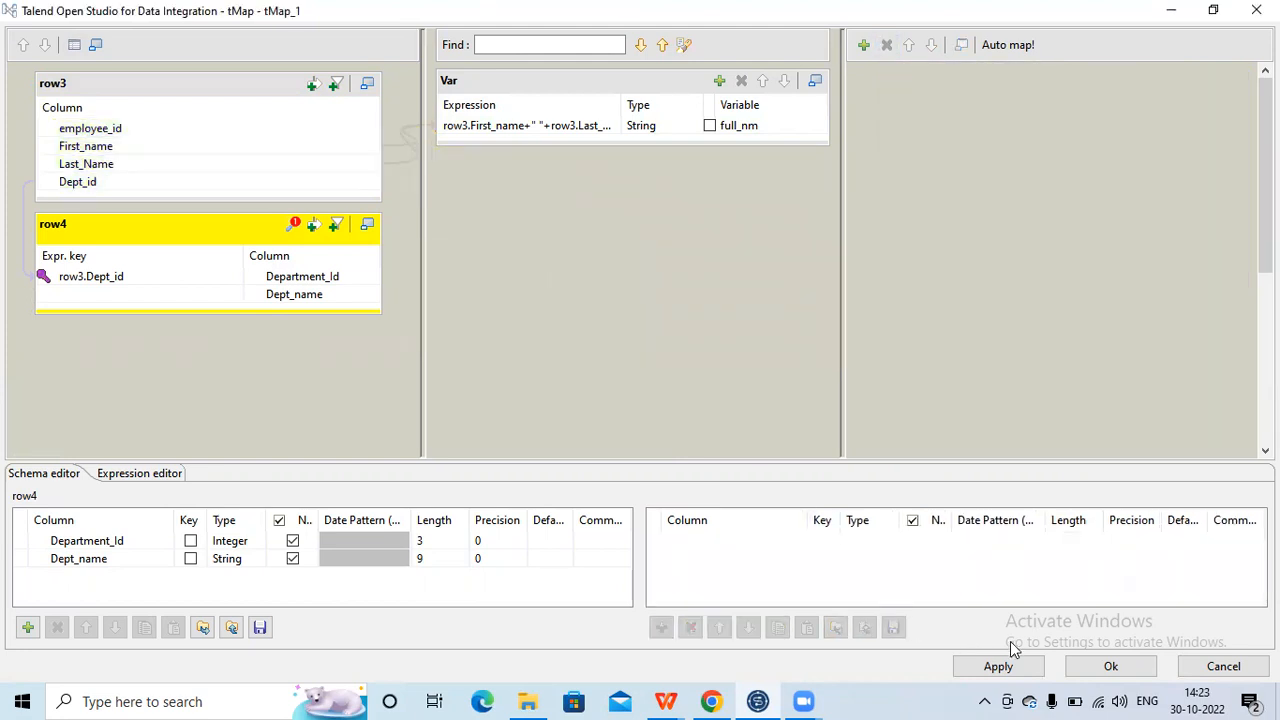
left_click(1106, 666)
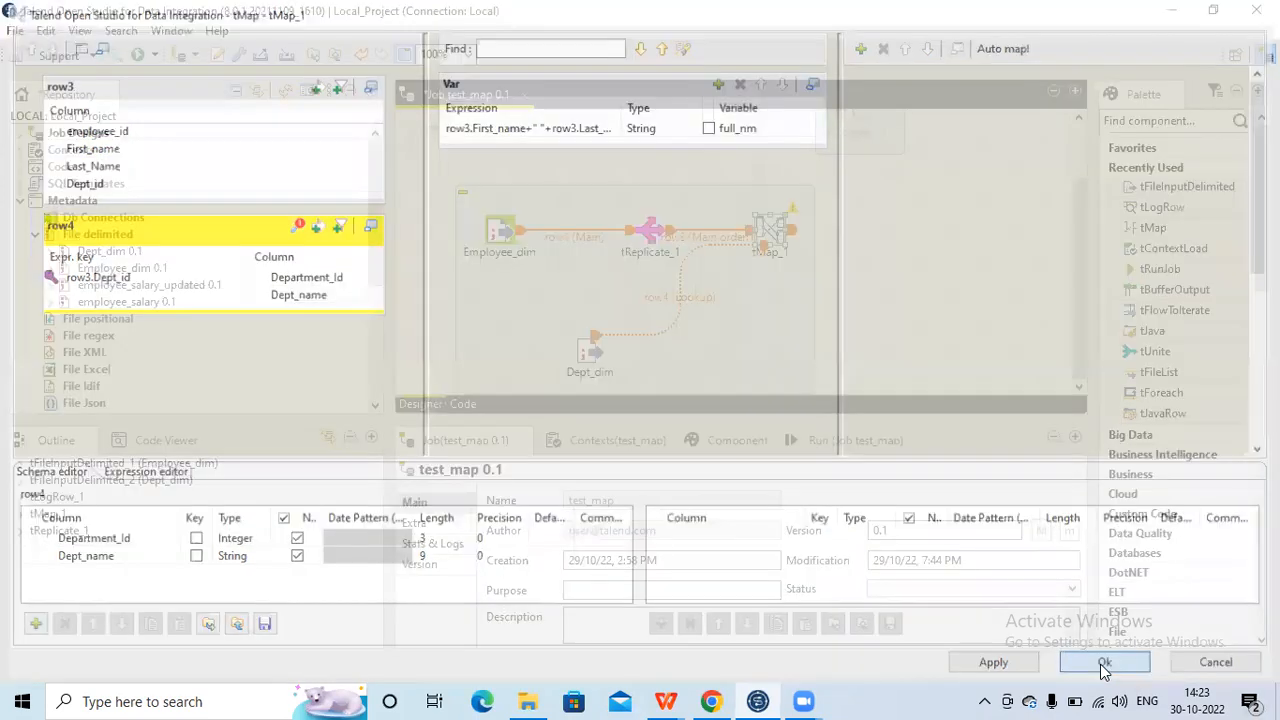
Add a tLogRow component beside tMap_1 and connect it to tMap_1 through a new output named output.
left_click(920, 218)
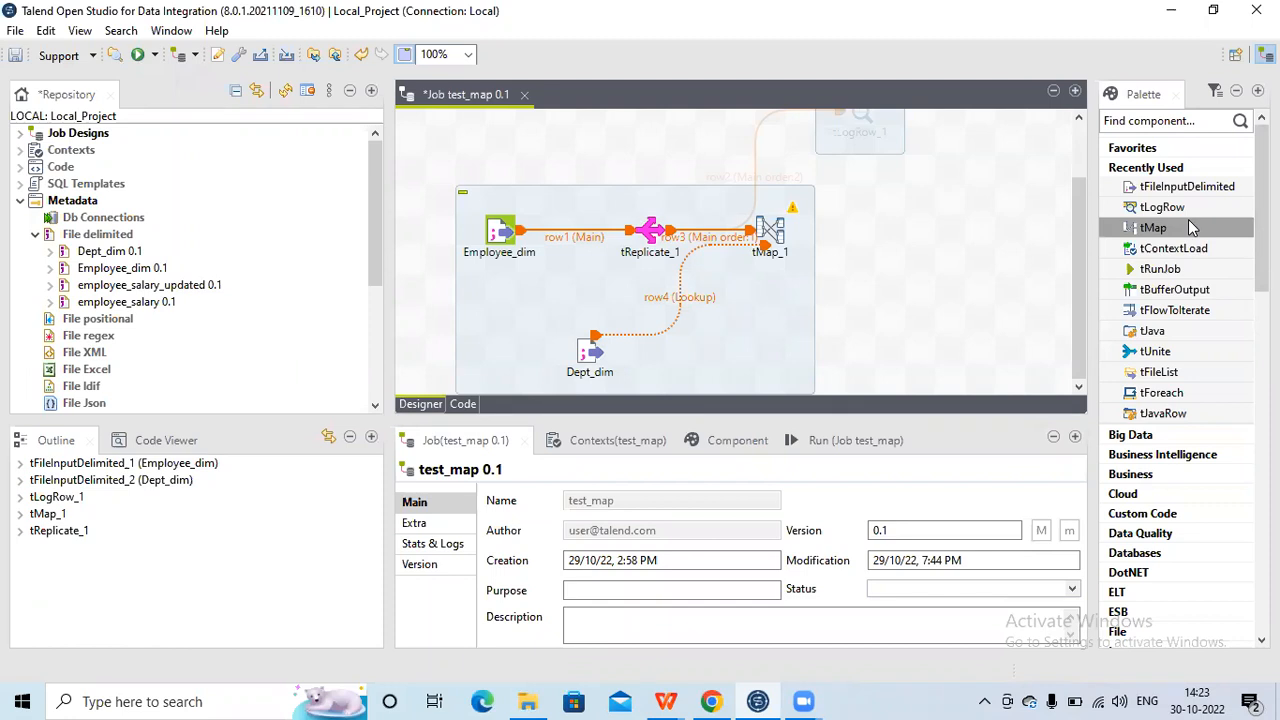
left_click_drag(1190, 207, 940, 241)
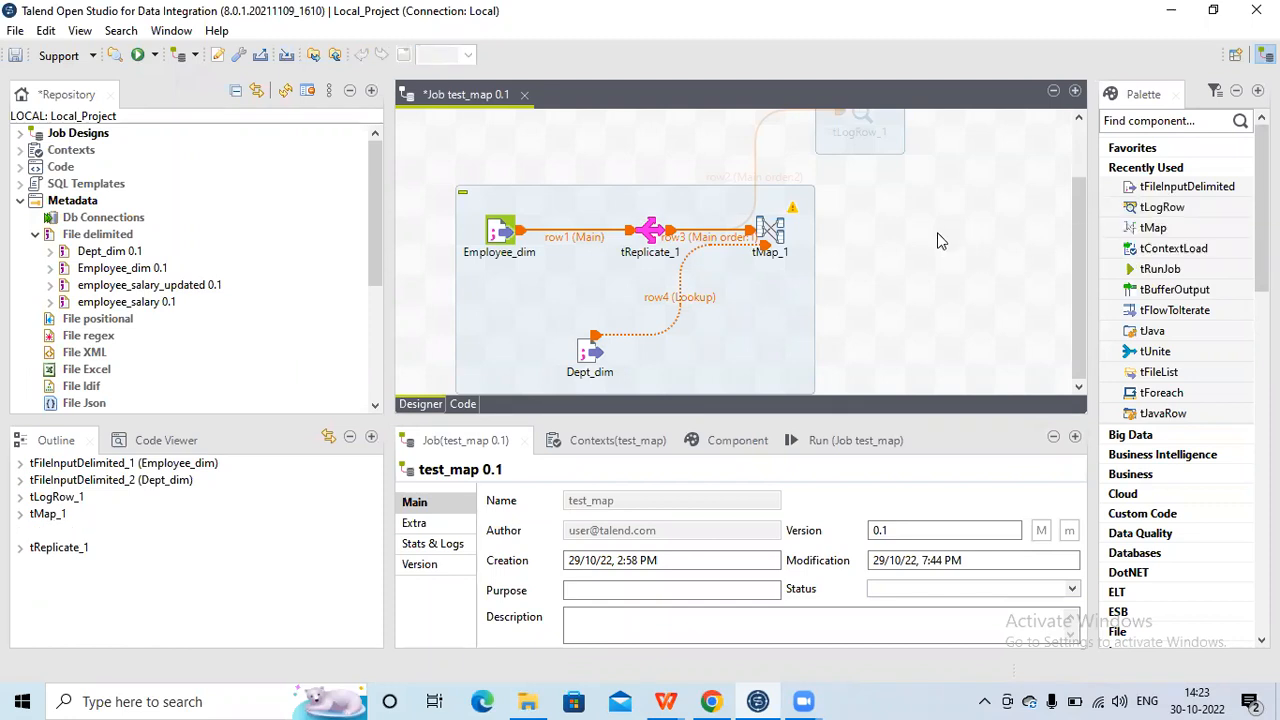
right_click(768, 236)
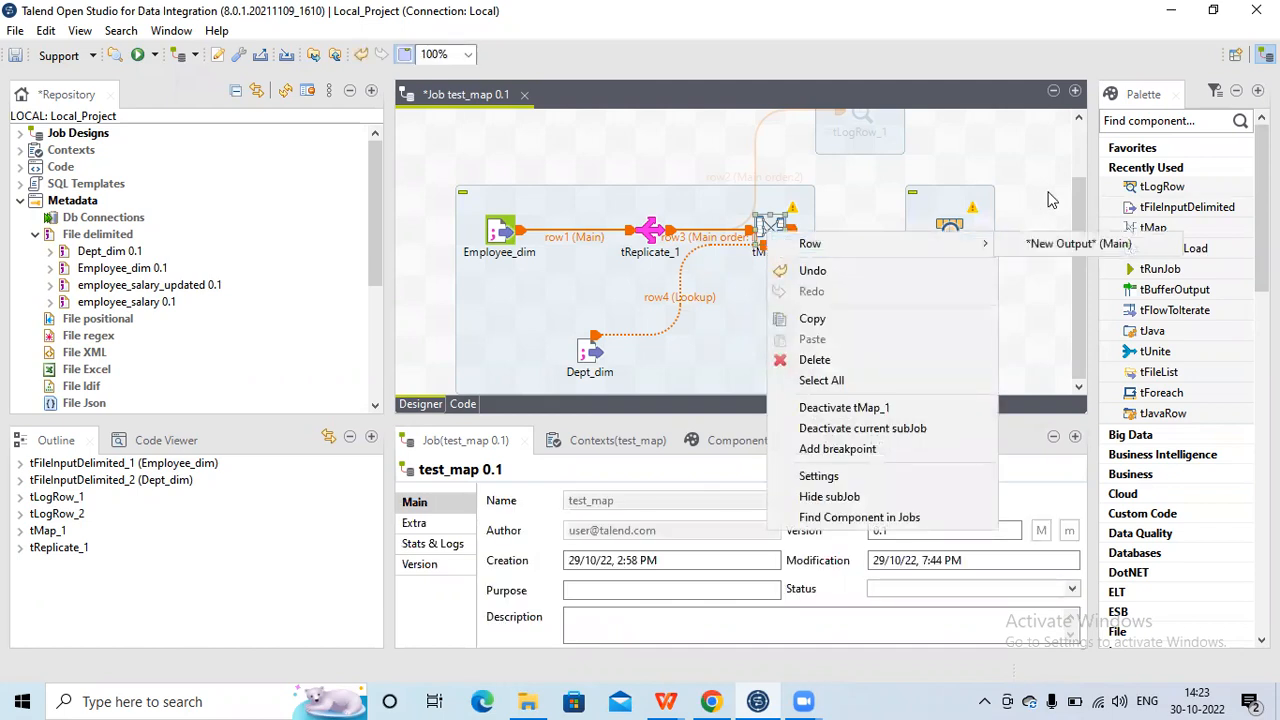
mouse_move(990, 244)
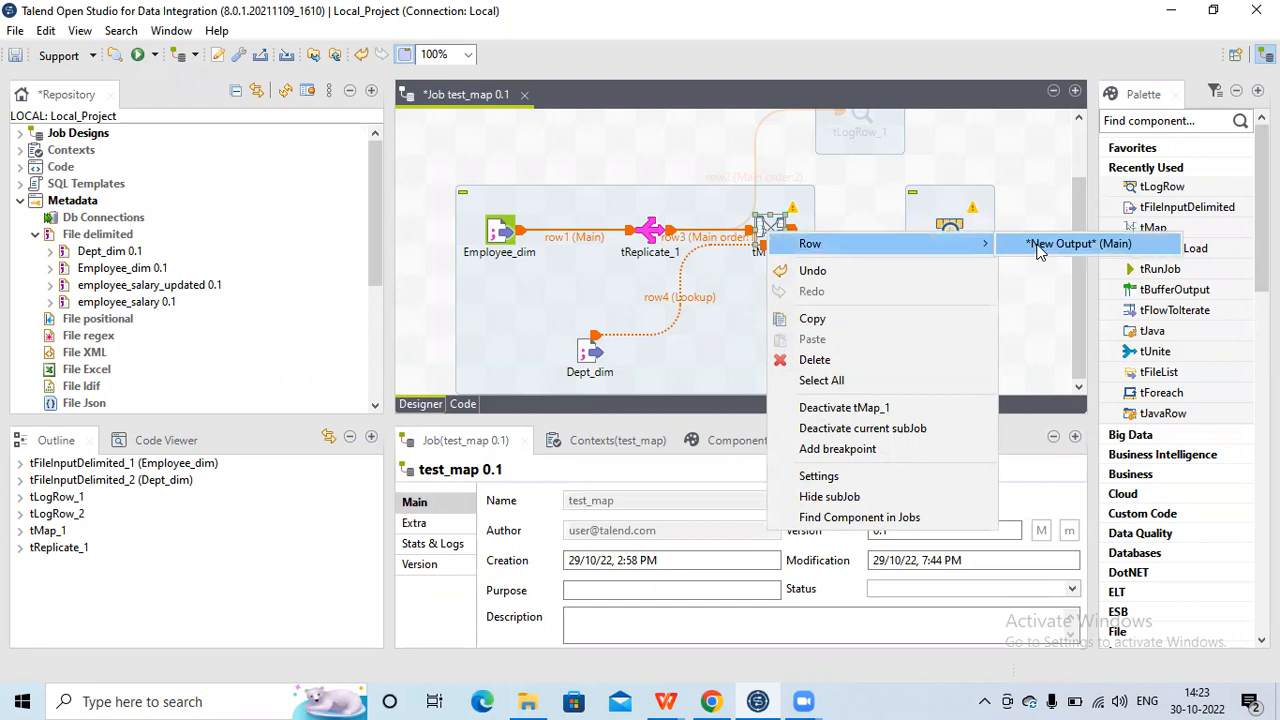
left_click(1036, 246)
left_click(950, 240)
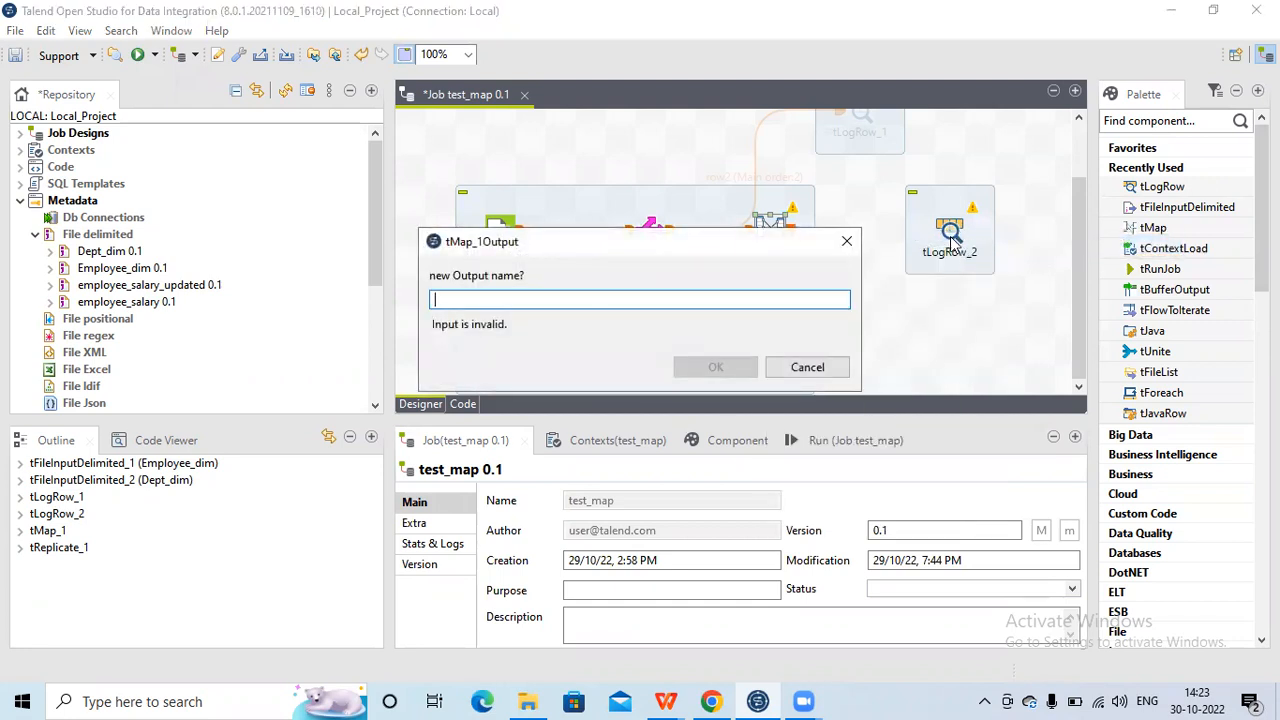
type("olut")
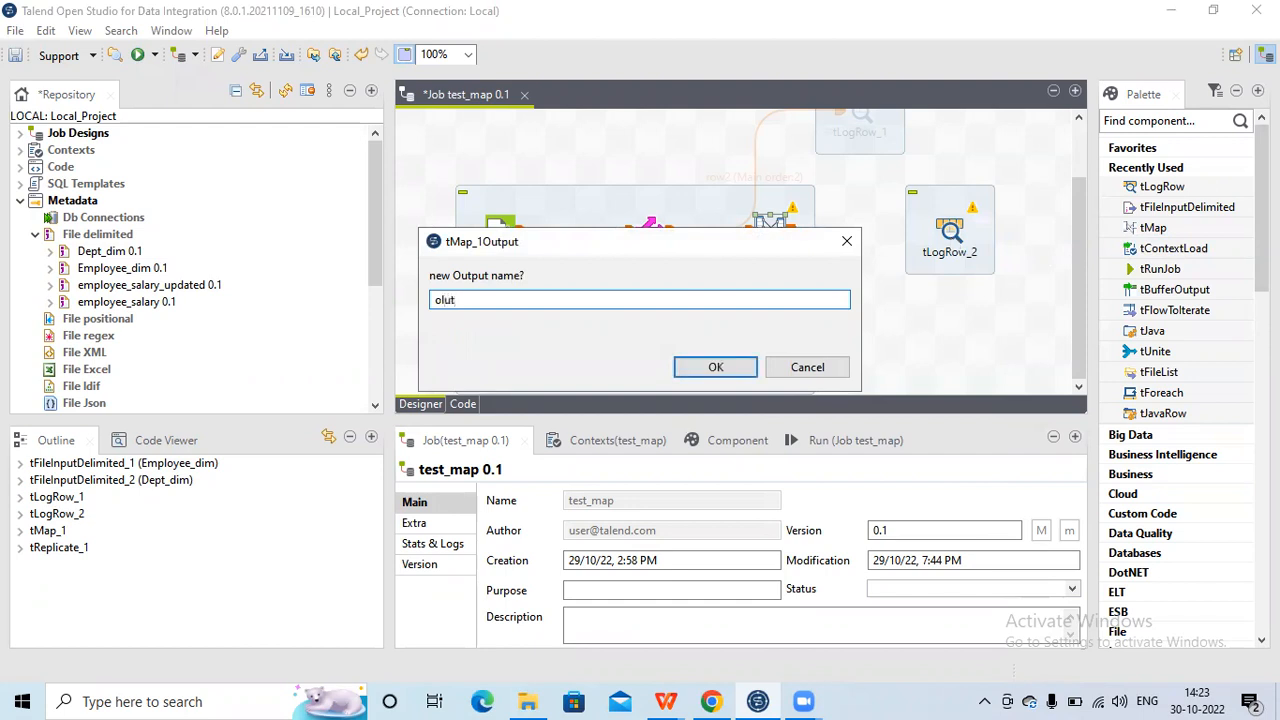
key("BackSpace")
key("BackSpace")
key("BackSpace")
left_click(736, 378)
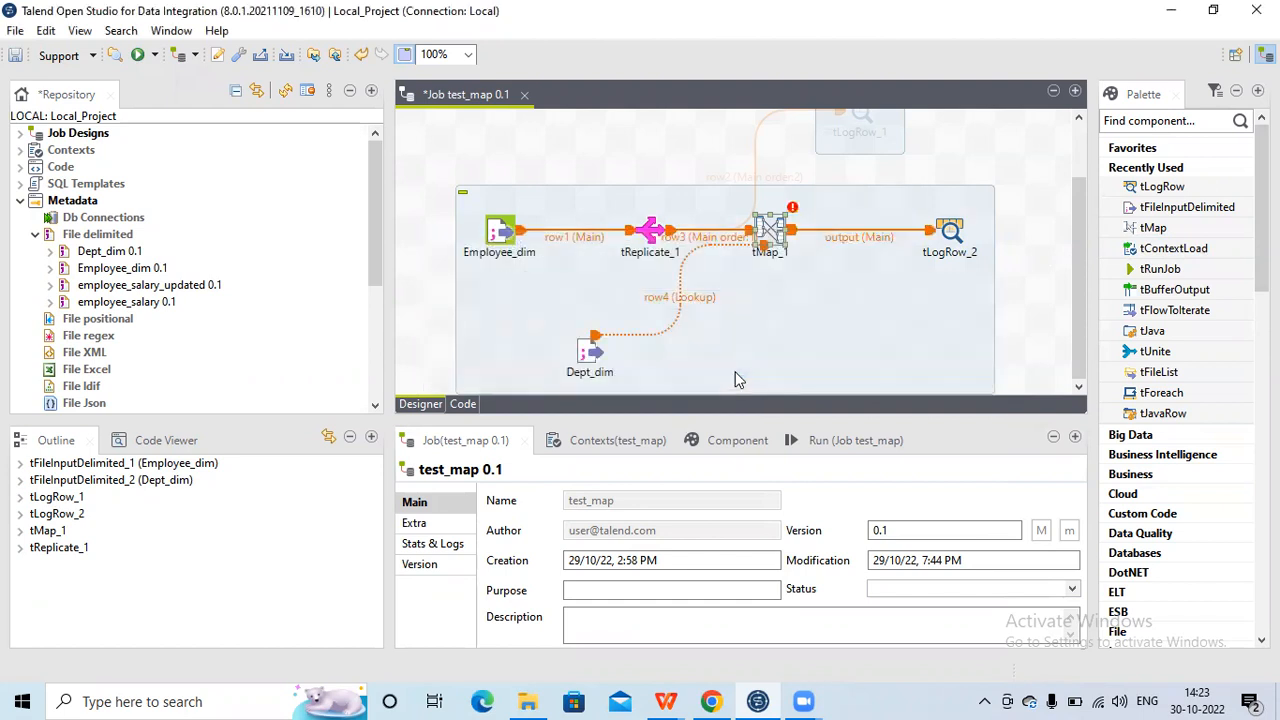
In tMap_1, map all four row3 columns and row4's Dept_name to the output table.
double_click(769, 232)
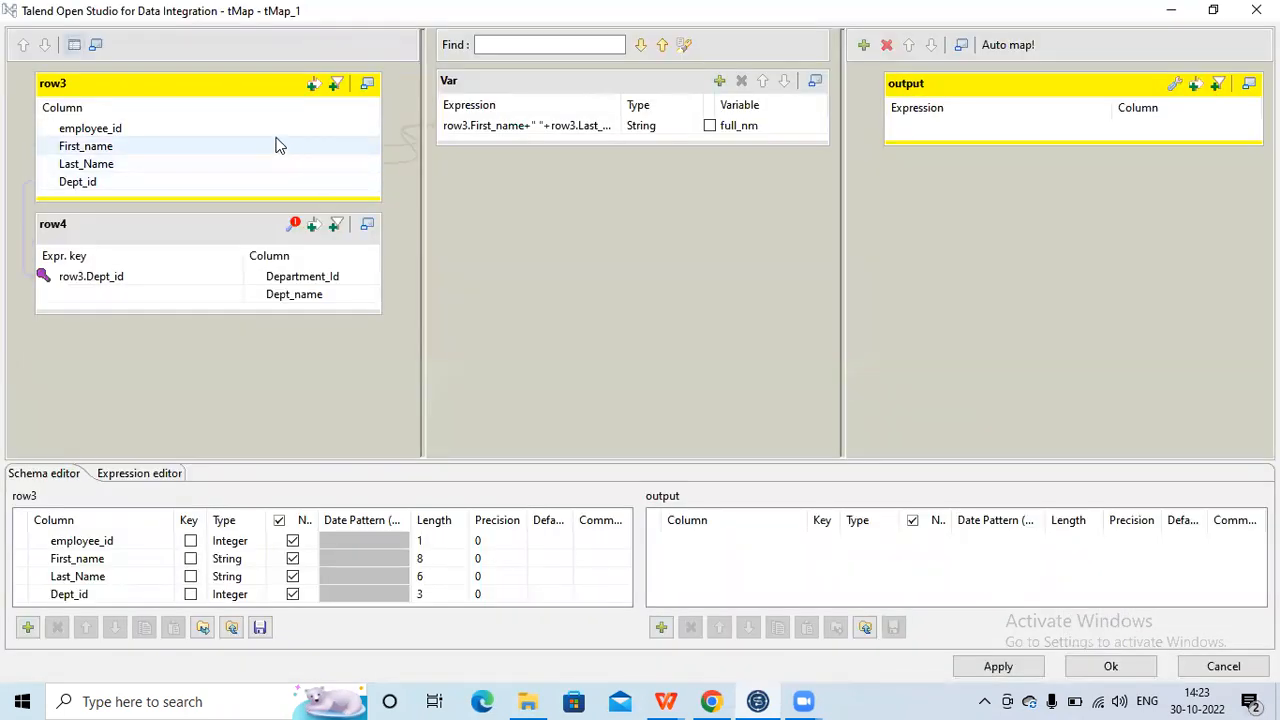
left_click(270, 129)
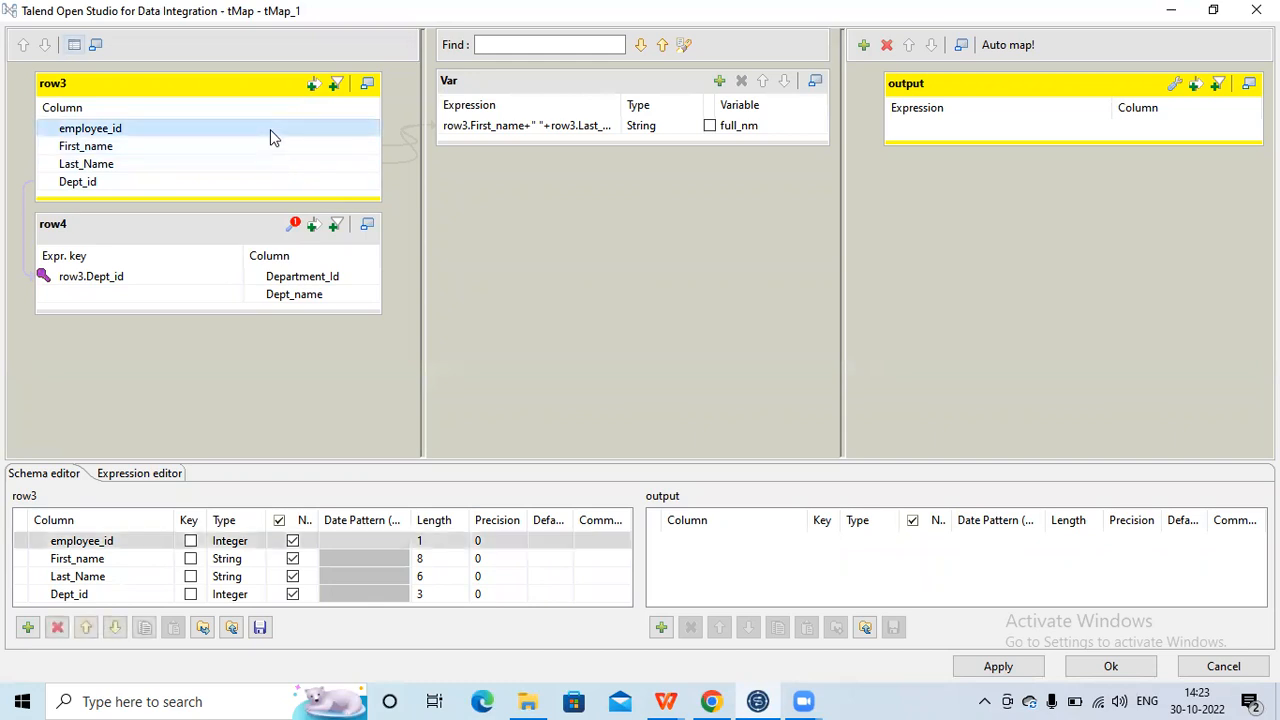
left_click(221, 183, "shift")
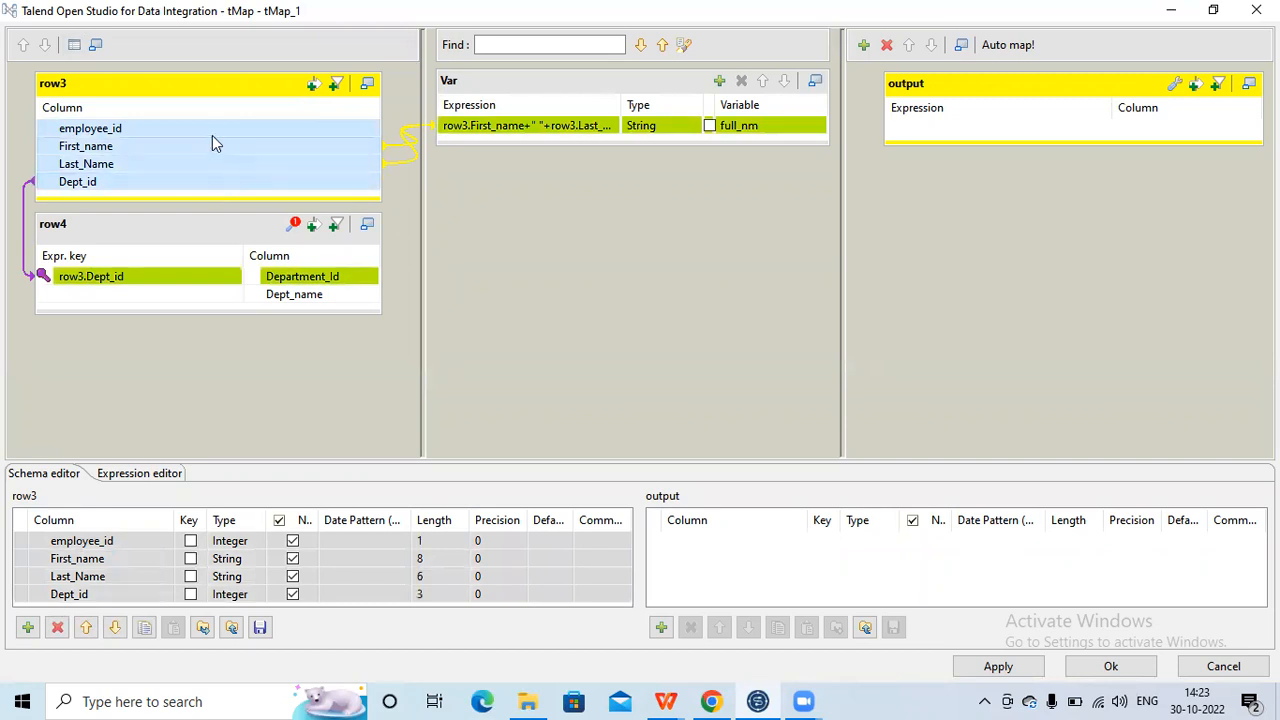
left_click_drag(210, 129, 943, 128)
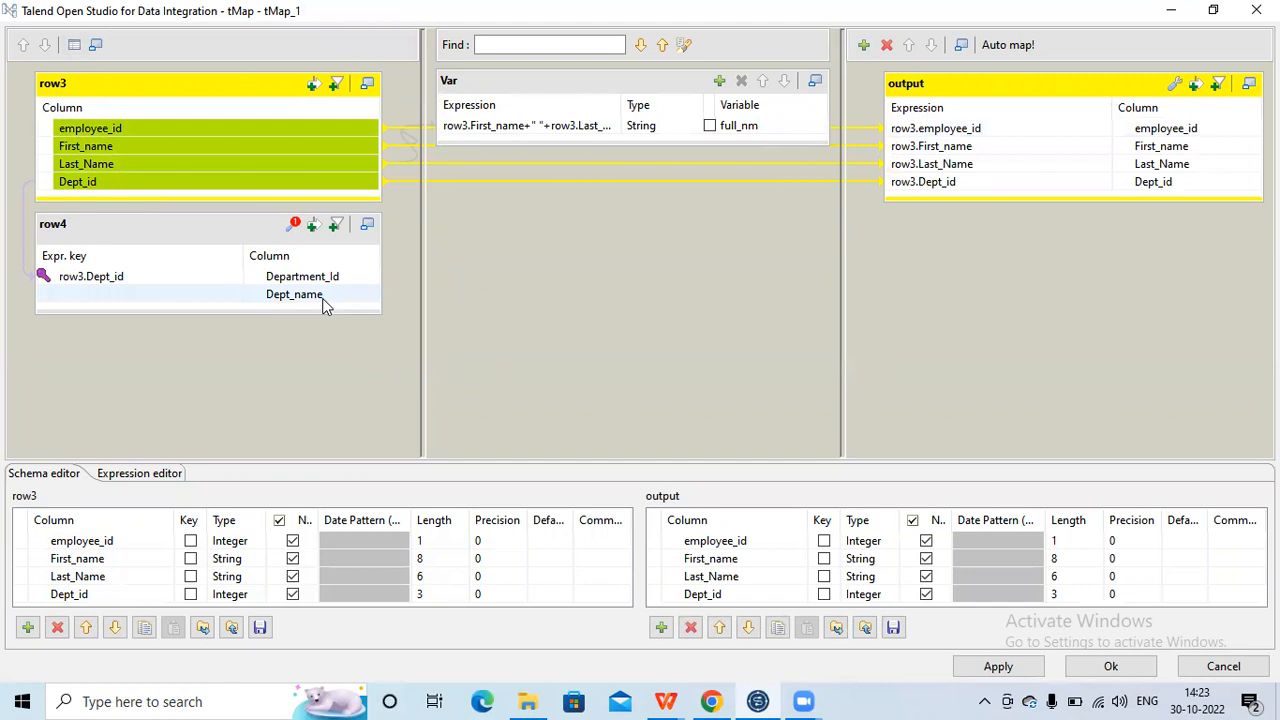
mouse_move(323, 305)
left_mouse_down()
mouse_move(623, 294)
mouse_move(886, 257)
mouse_move(984, 195)
mouse_move(1029, 195)
left_mouse_up()
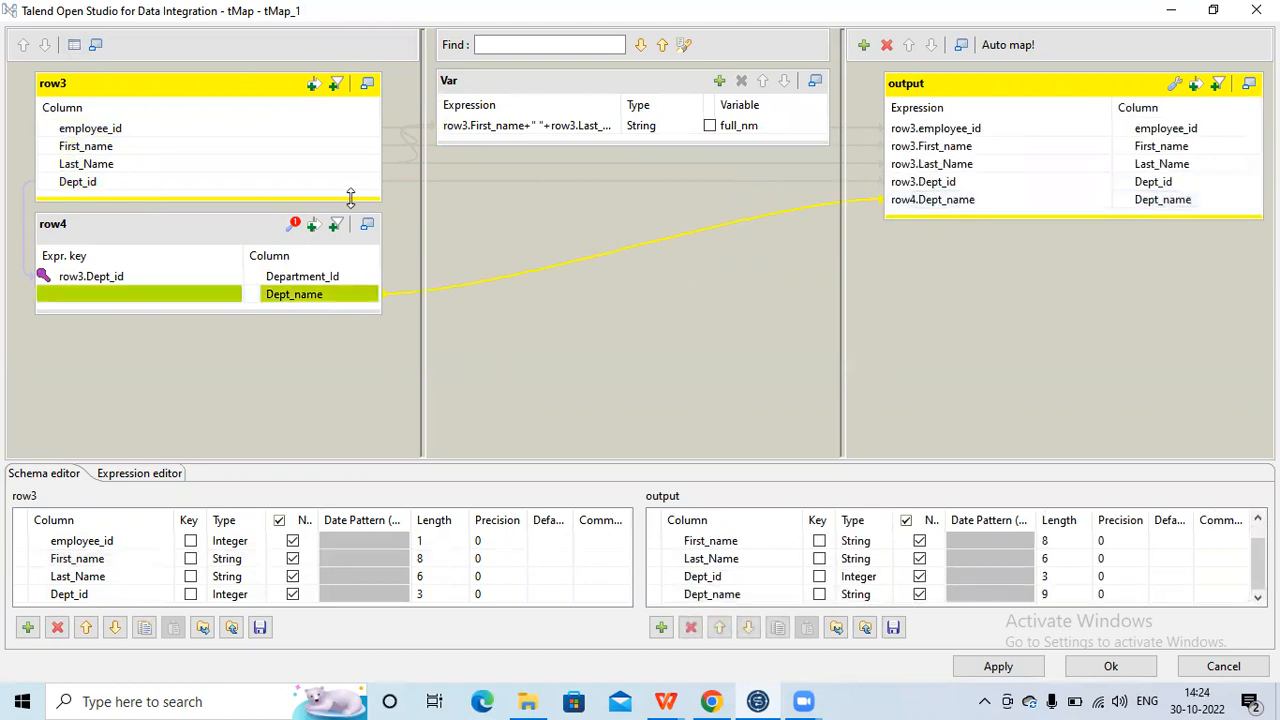
Remove the full_nm variable from tMap_1, save the mapping and propagate the changes.
left_click(160, 181)
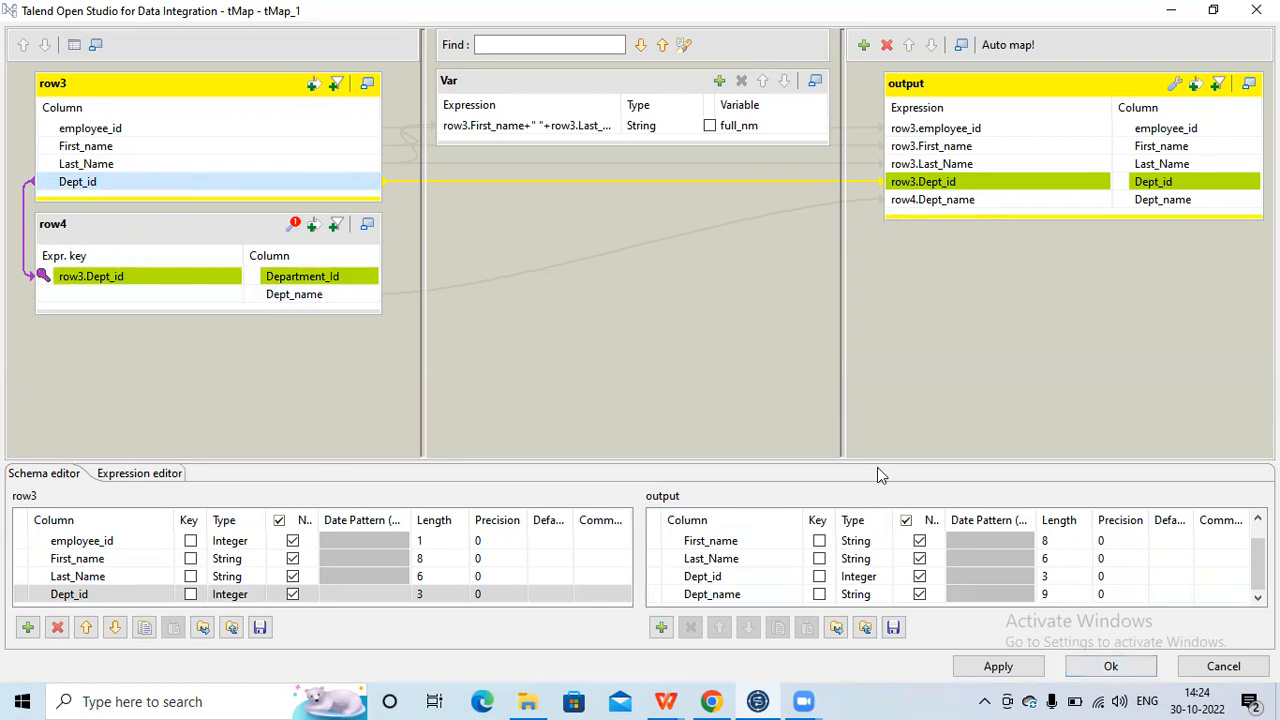
left_click(565, 127)
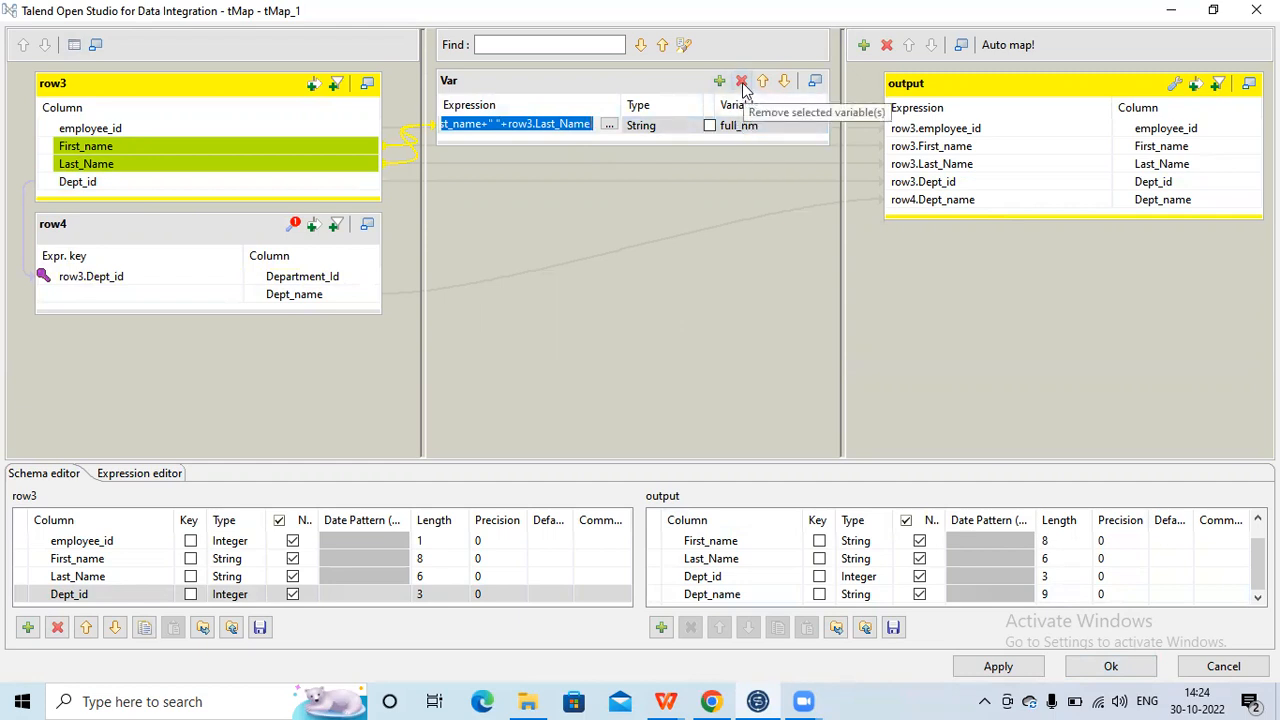
left_click(741, 82)
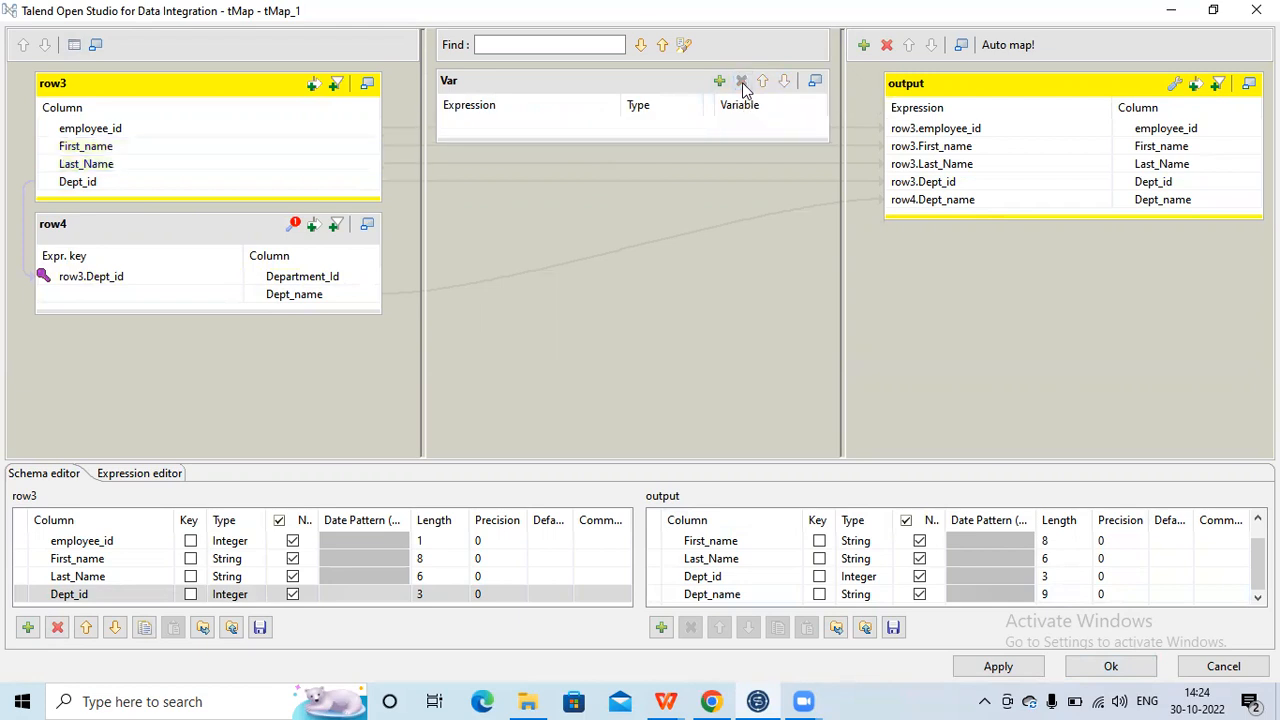
left_click(1112, 667)
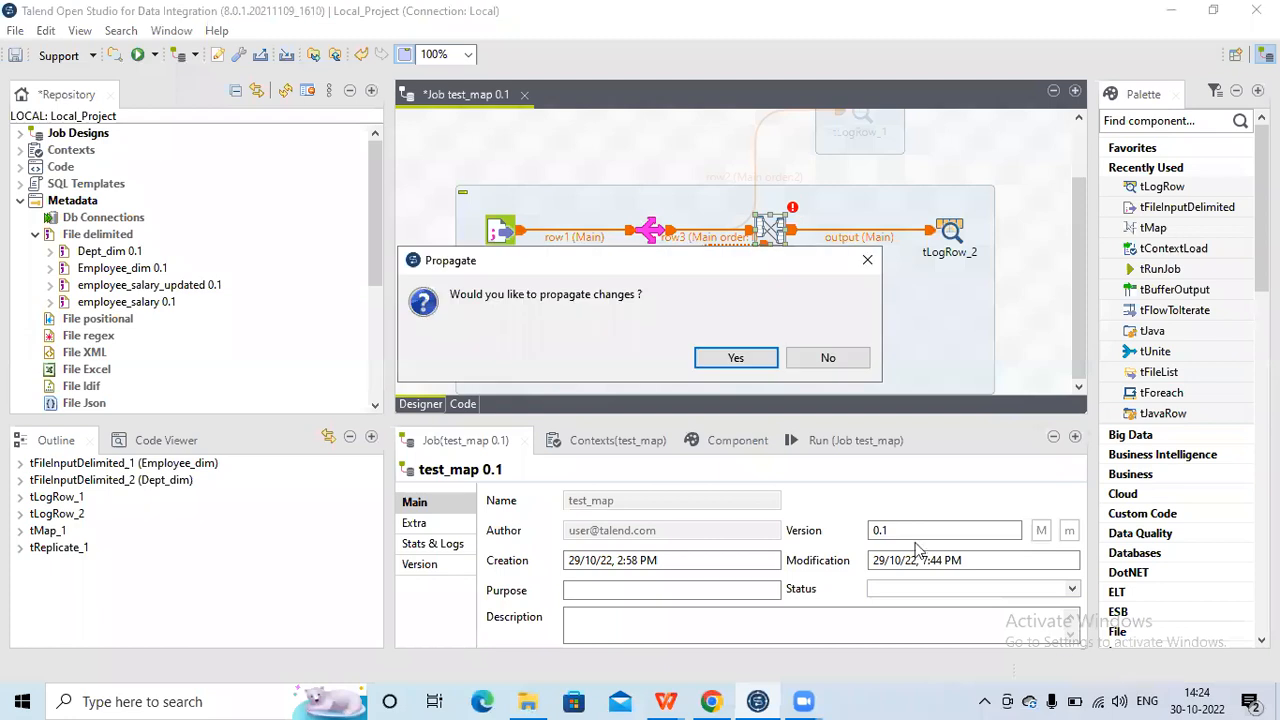
left_click(712, 360)
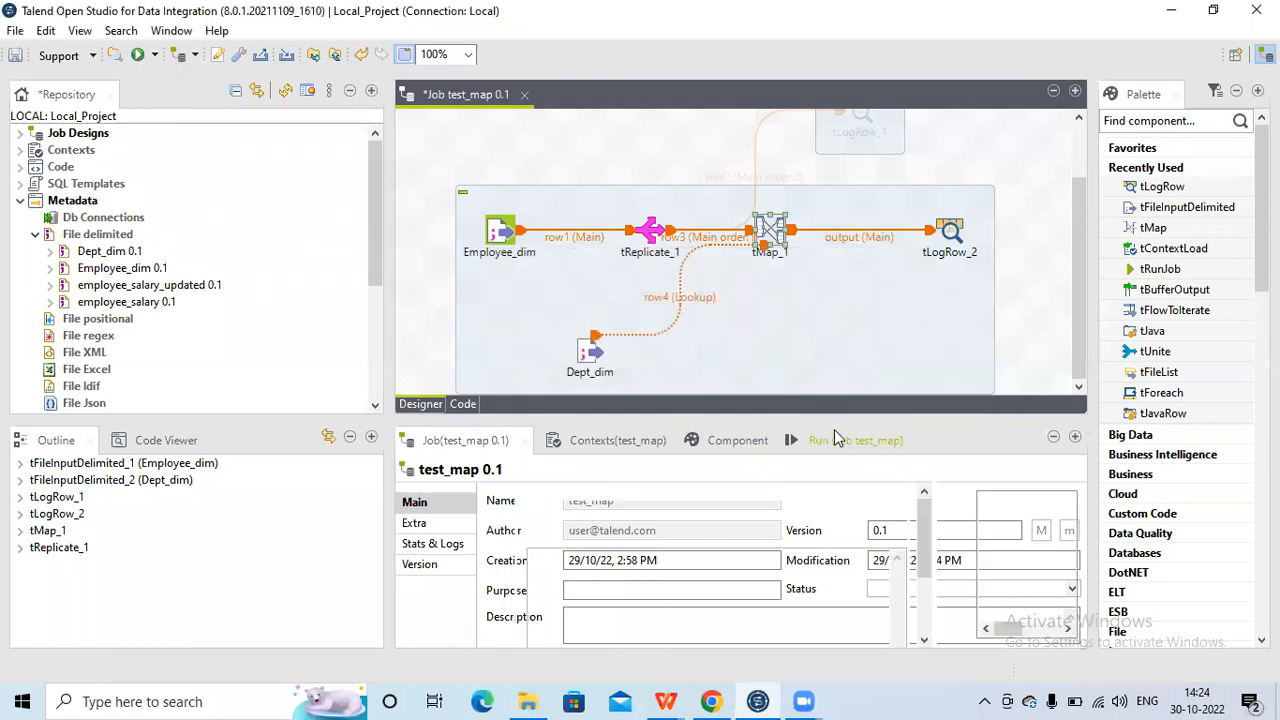
Run the test_map job and enlarge the run view to show its full console output.
left_click(838, 440)
left_click(585, 518)
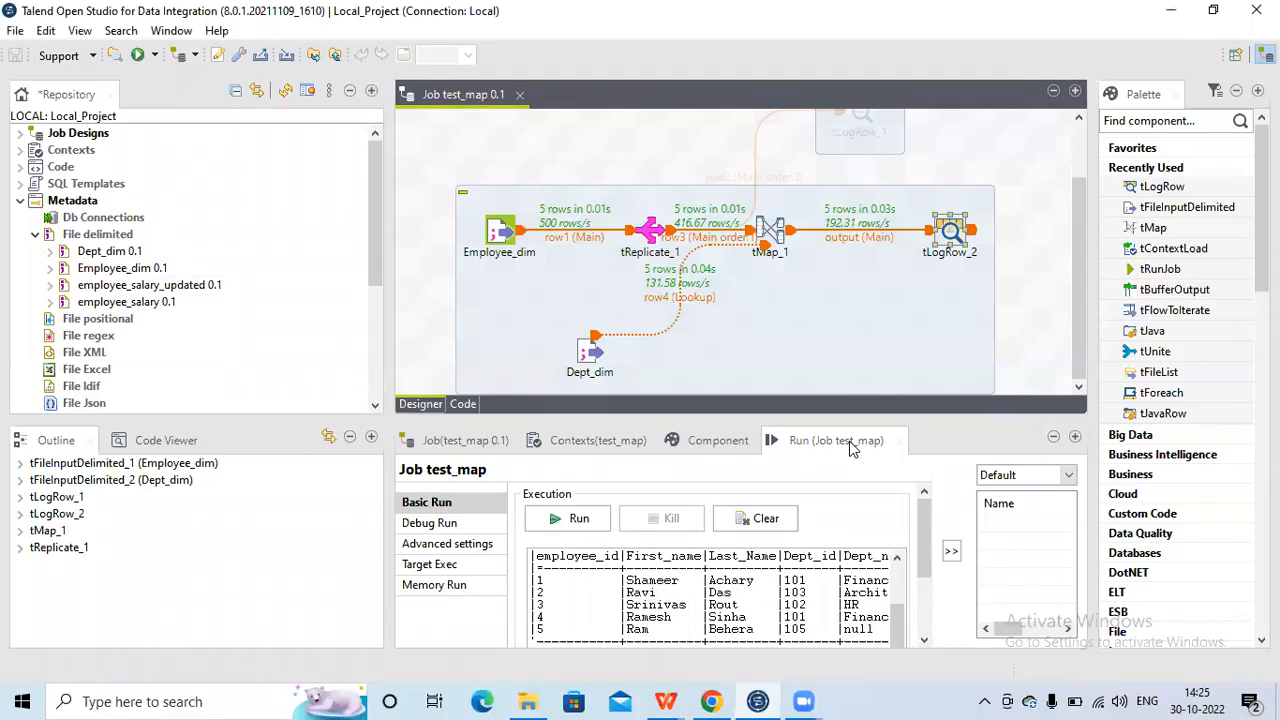
double_click(836, 440)
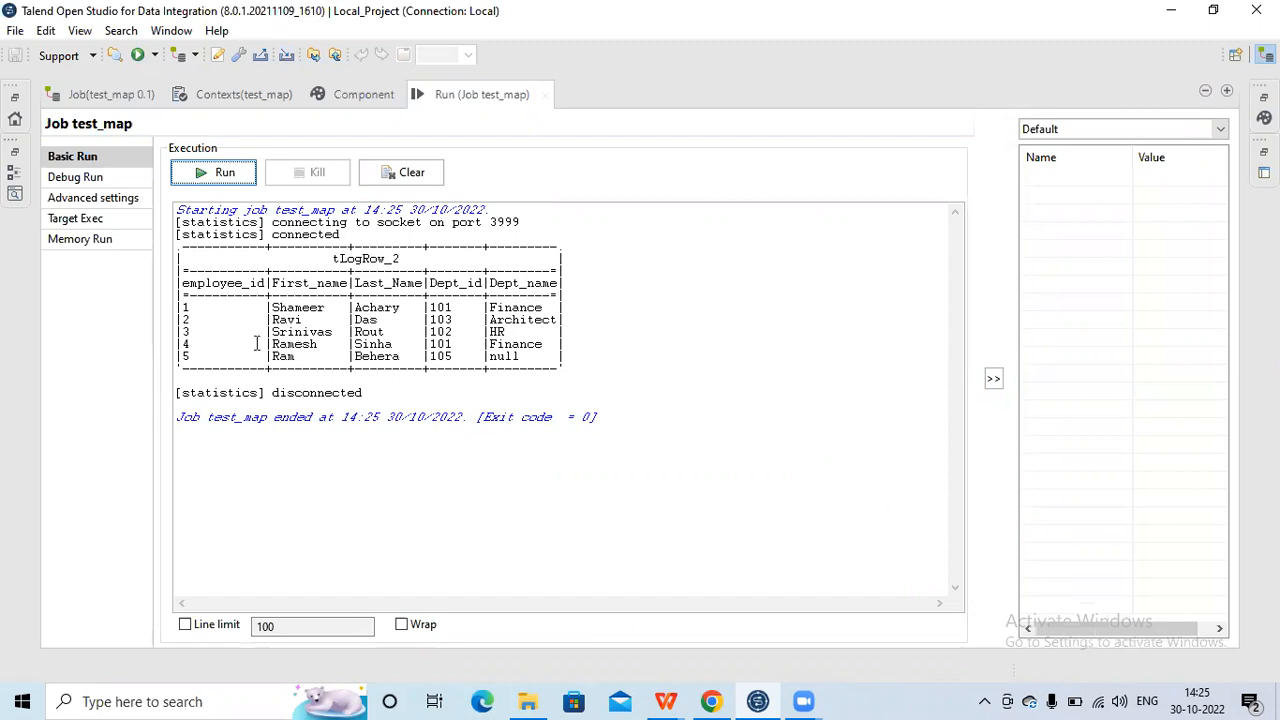
Examine how Dept_id and Dept_name pair up in the first and last rows of the tLogRow_2 output.
double_click(440, 307)
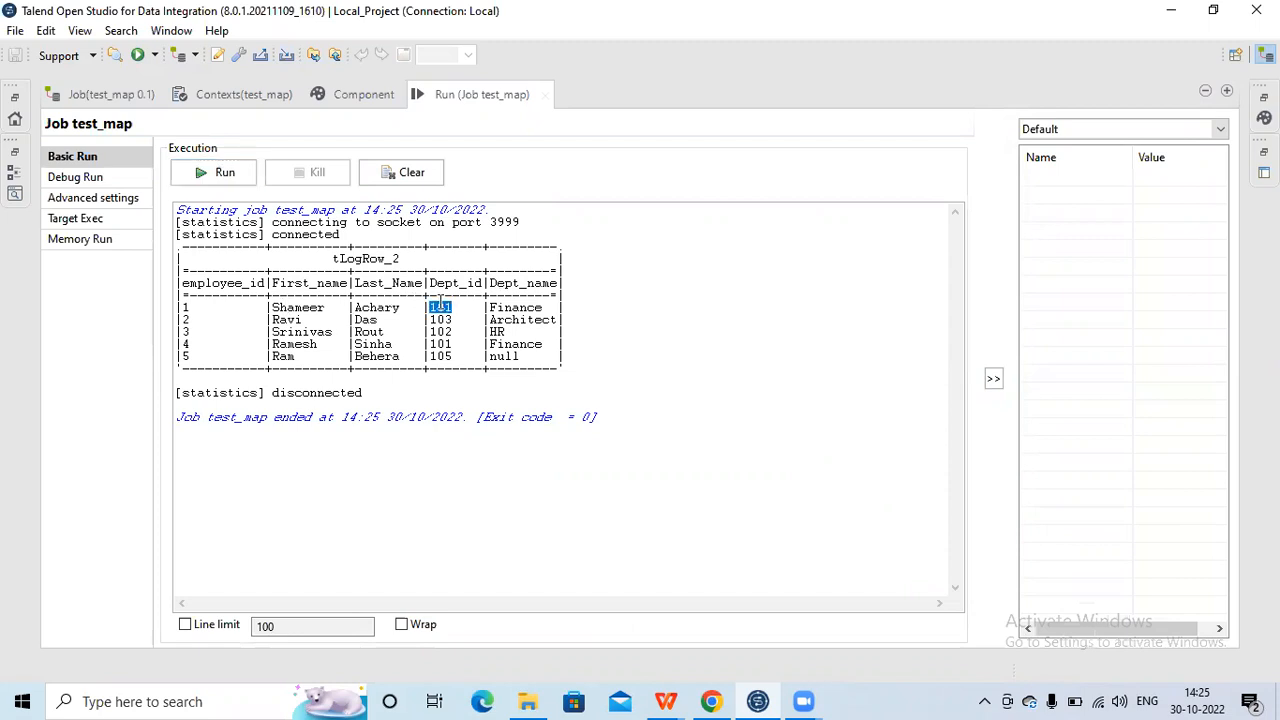
double_click(533, 307)
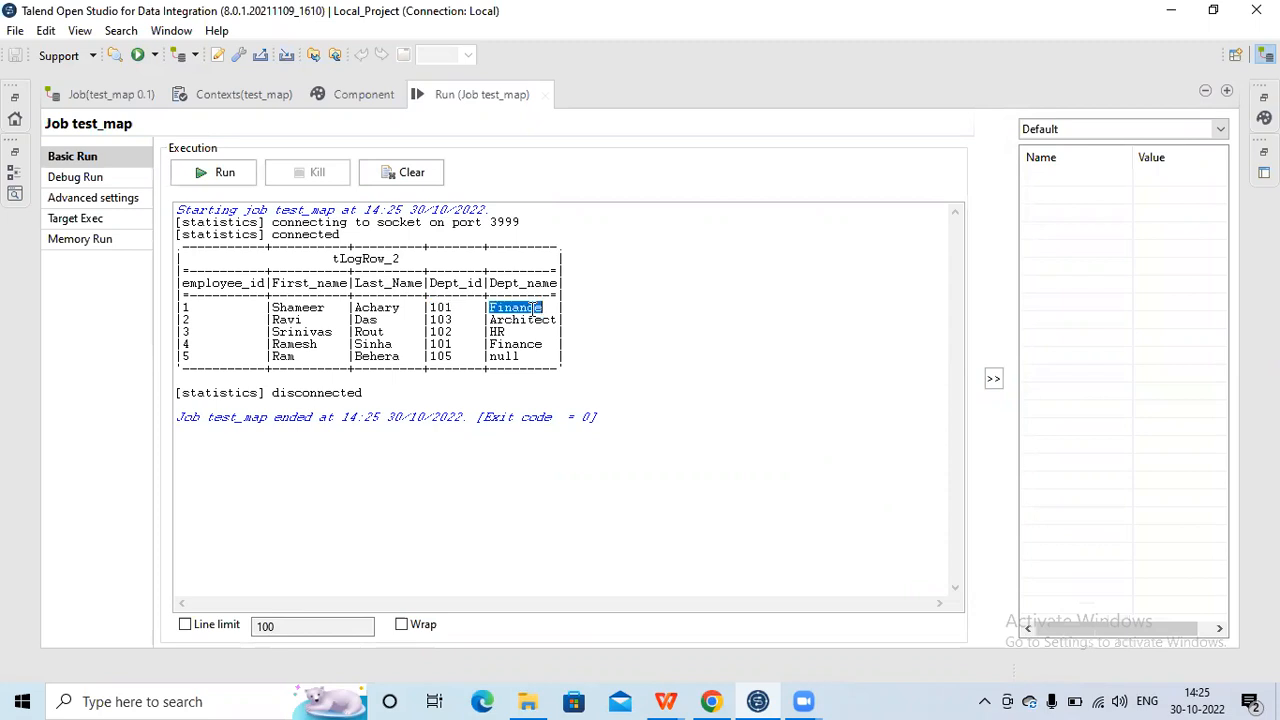
left_click(461, 357)
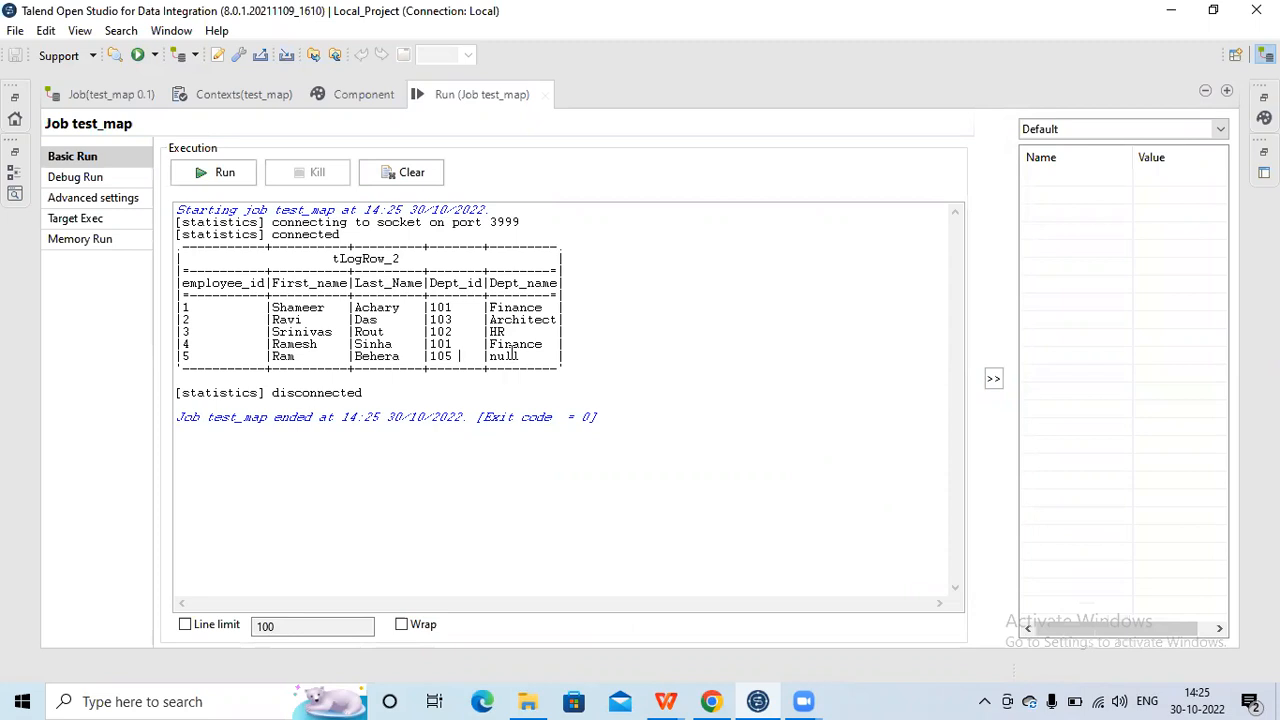
double_click(511, 355)
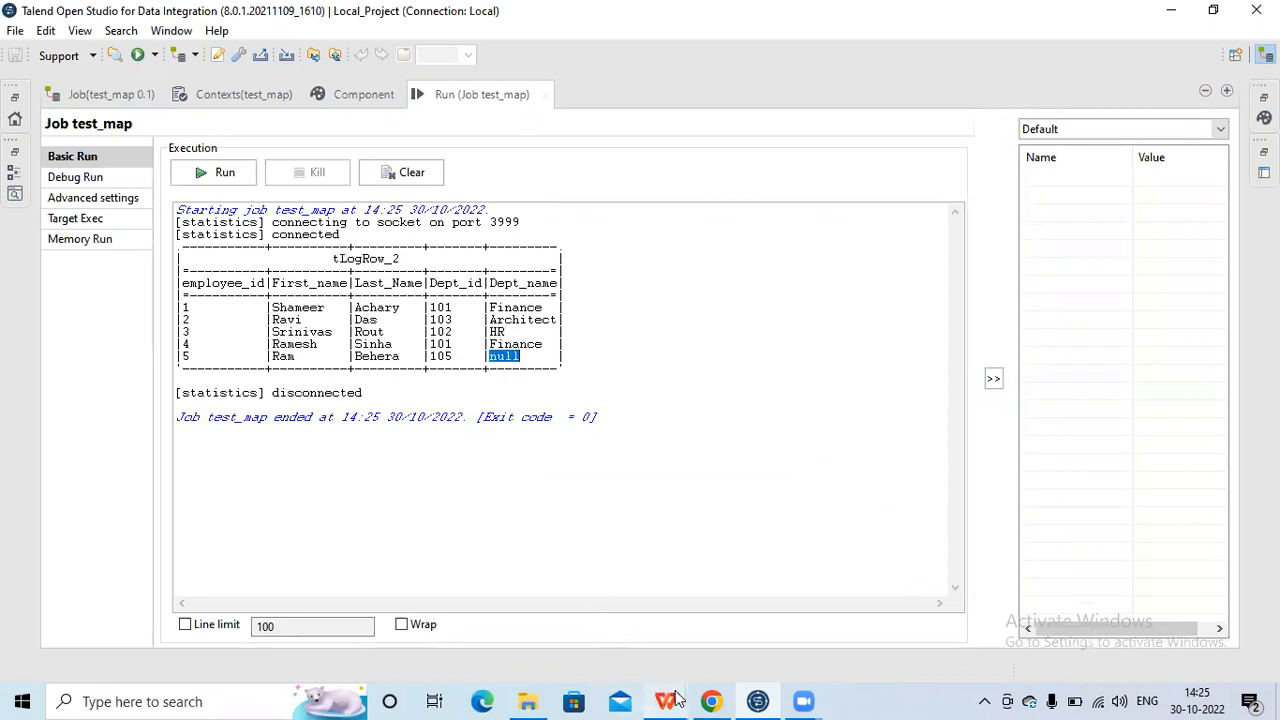
Switch to WPS Office, check employee 5's department id in employee_dim.csv against the ids in department_dim.csv, and return to Talend.
mouse_move(676, 697)
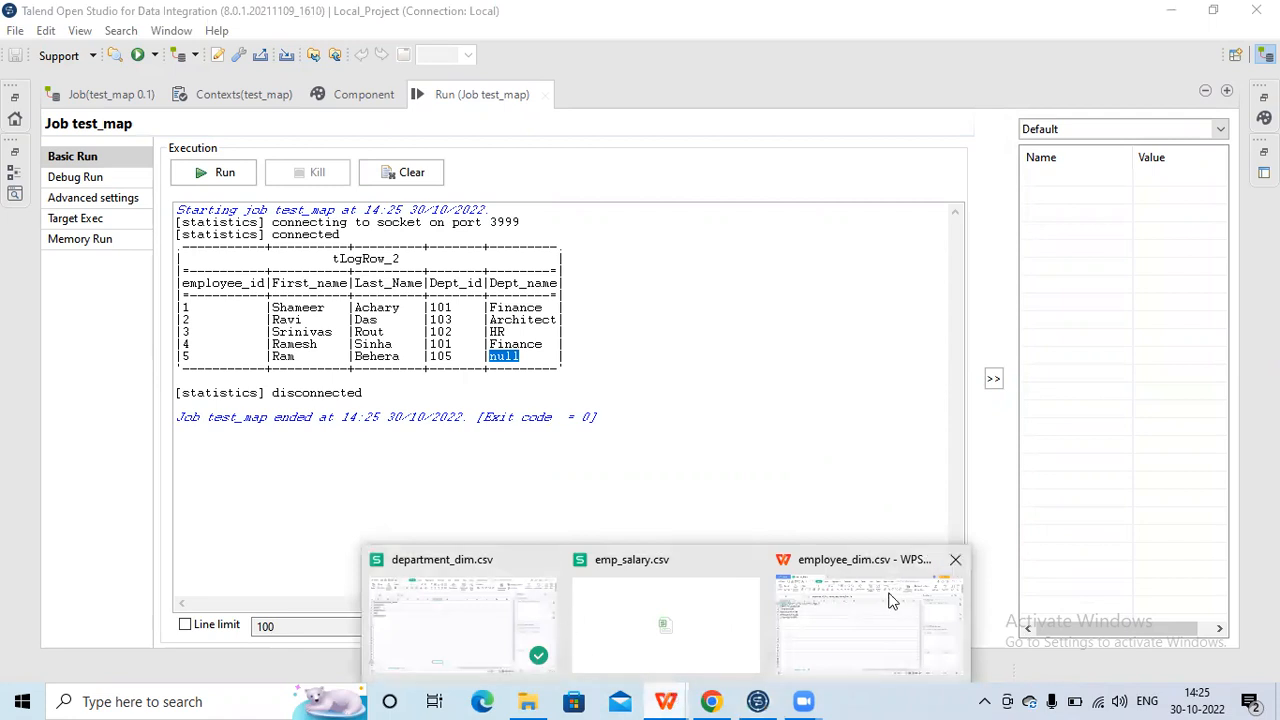
left_click(893, 601)
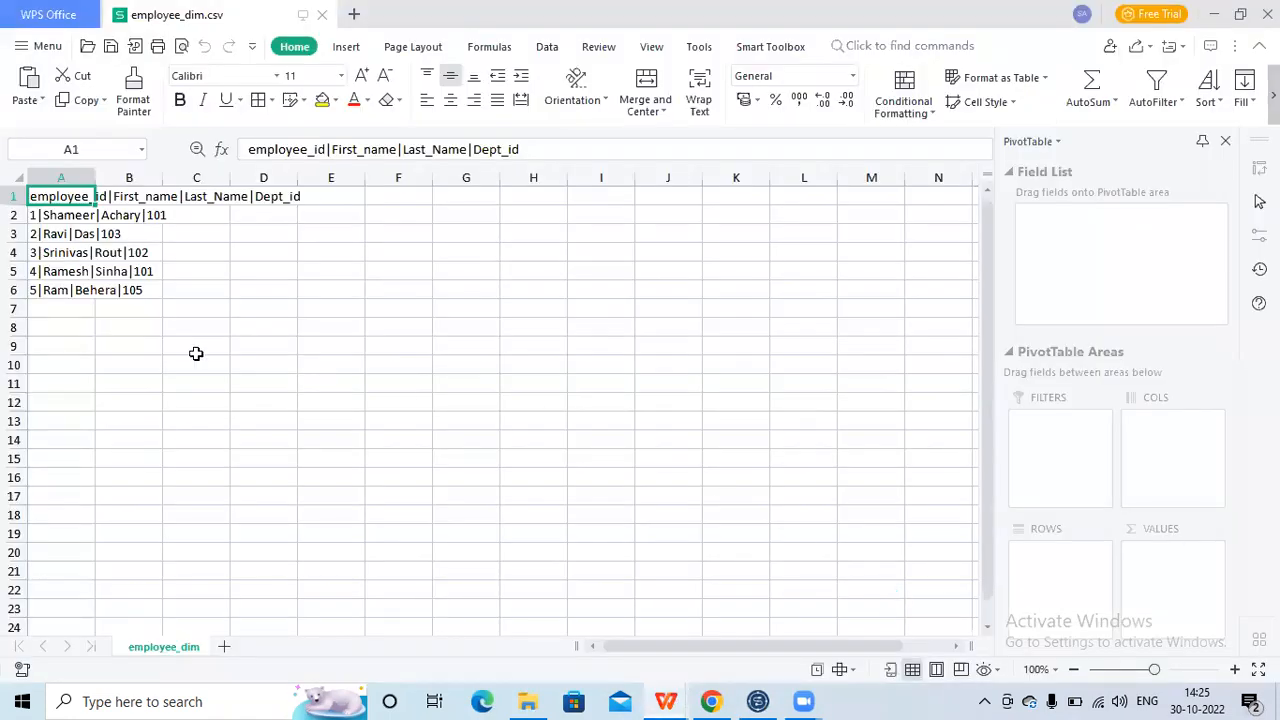
left_click(60, 289)
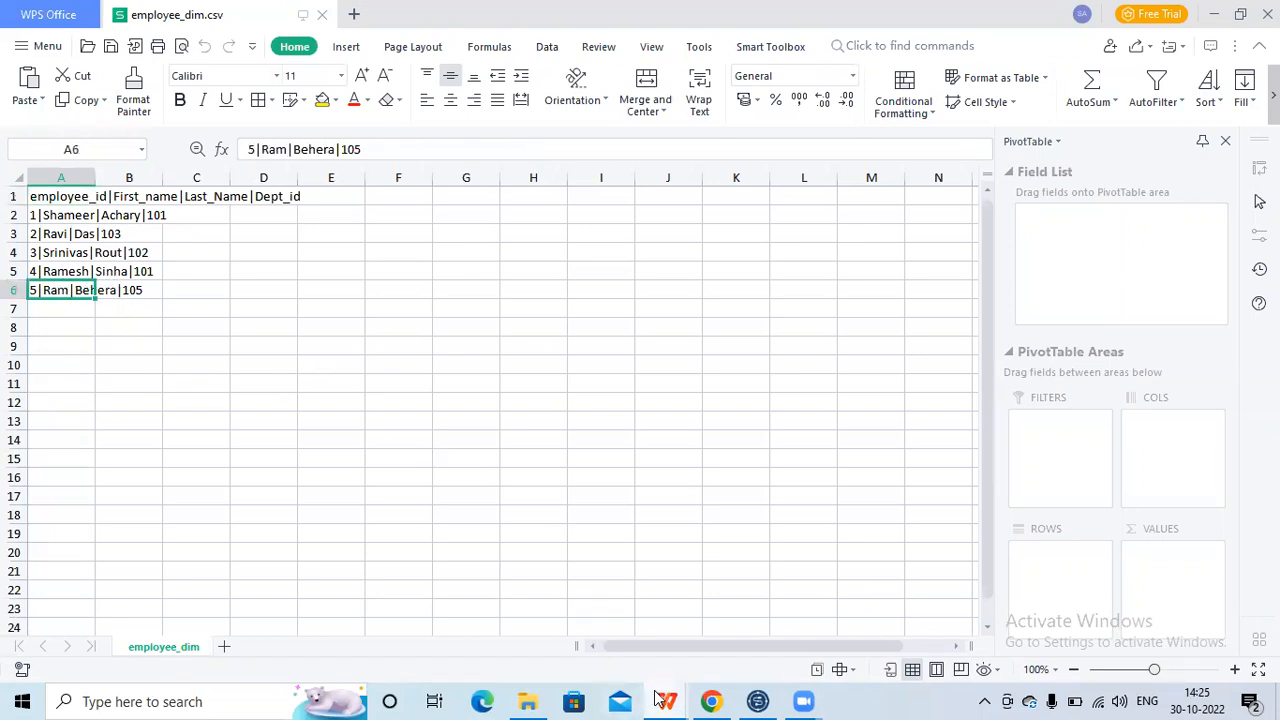
mouse_move(658, 698)
left_click(433, 611)
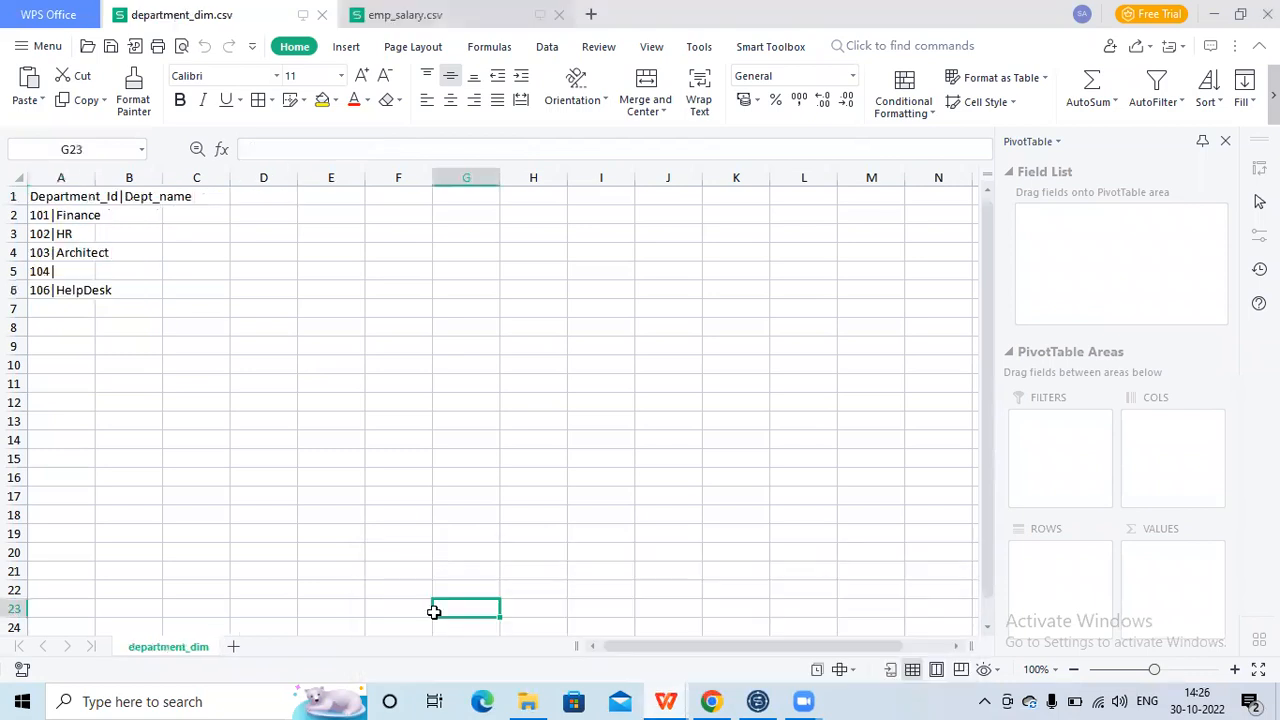
left_click(51, 271)
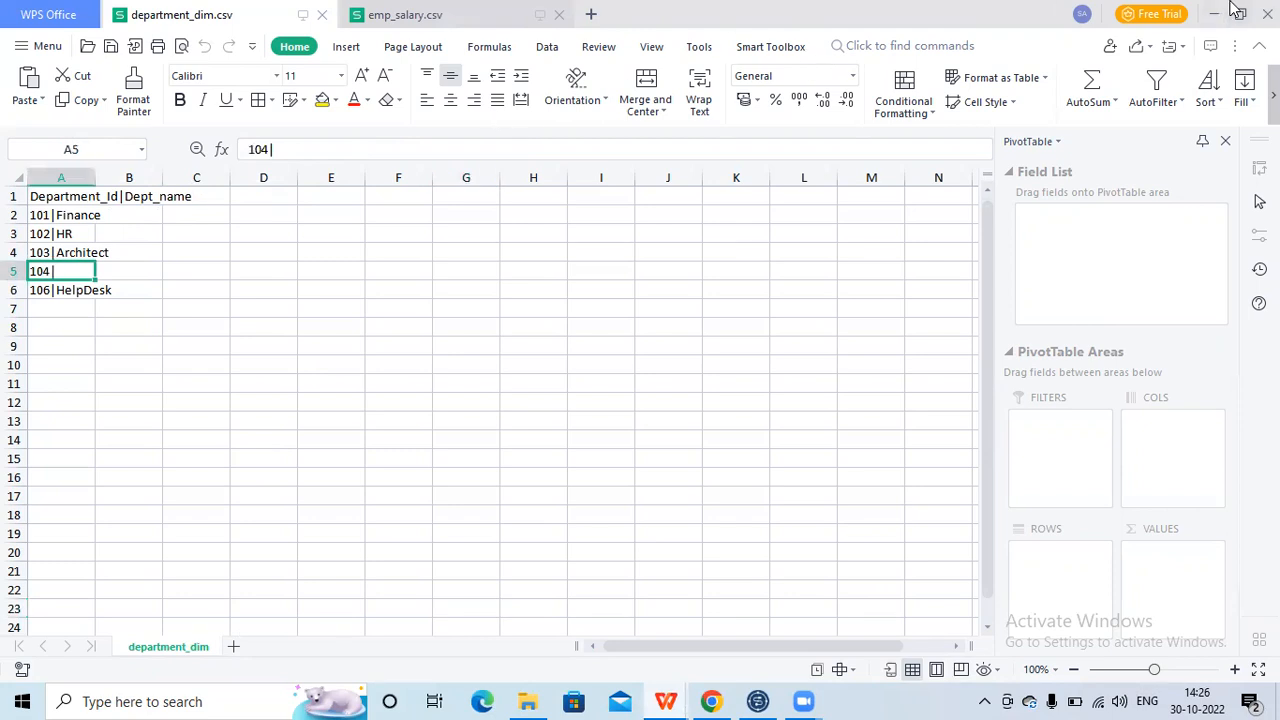
left_click(759, 701)
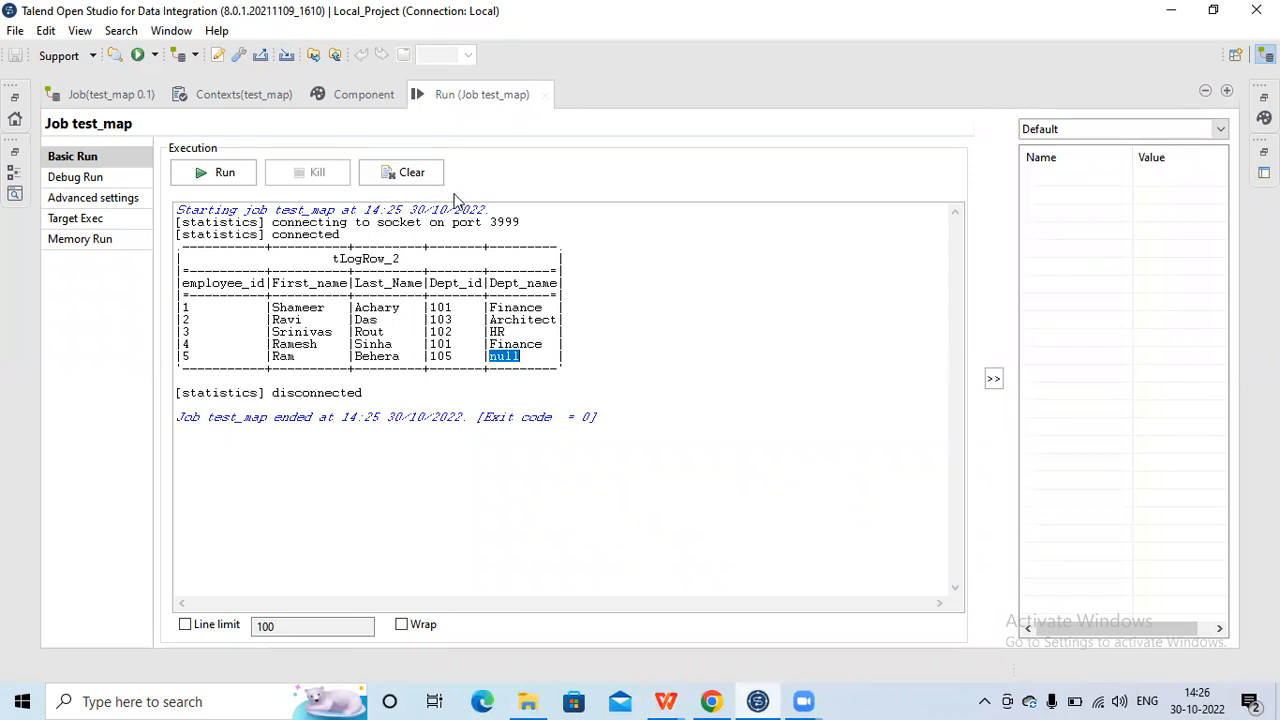
Restore the job designer view and set the Join Model of tMap_1's row4 lookup to Inner Join.
double_click(476, 97)
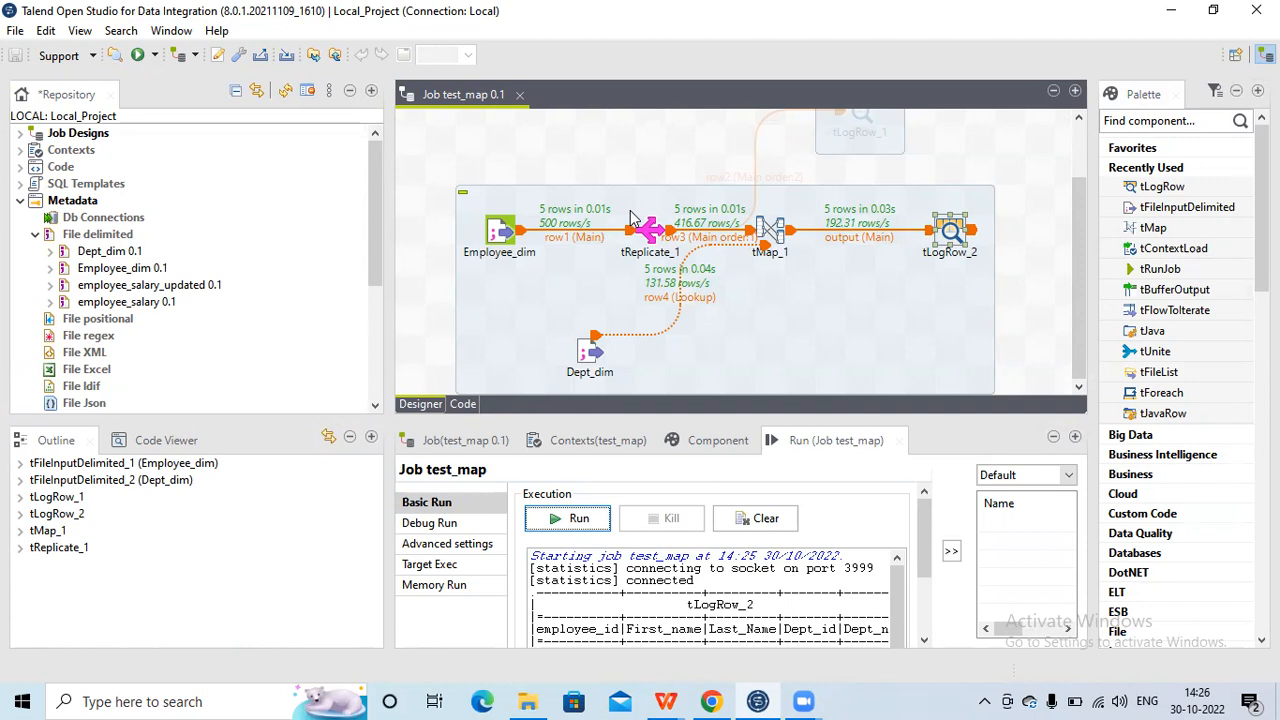
left_click(770, 233)
double_click(770, 232)
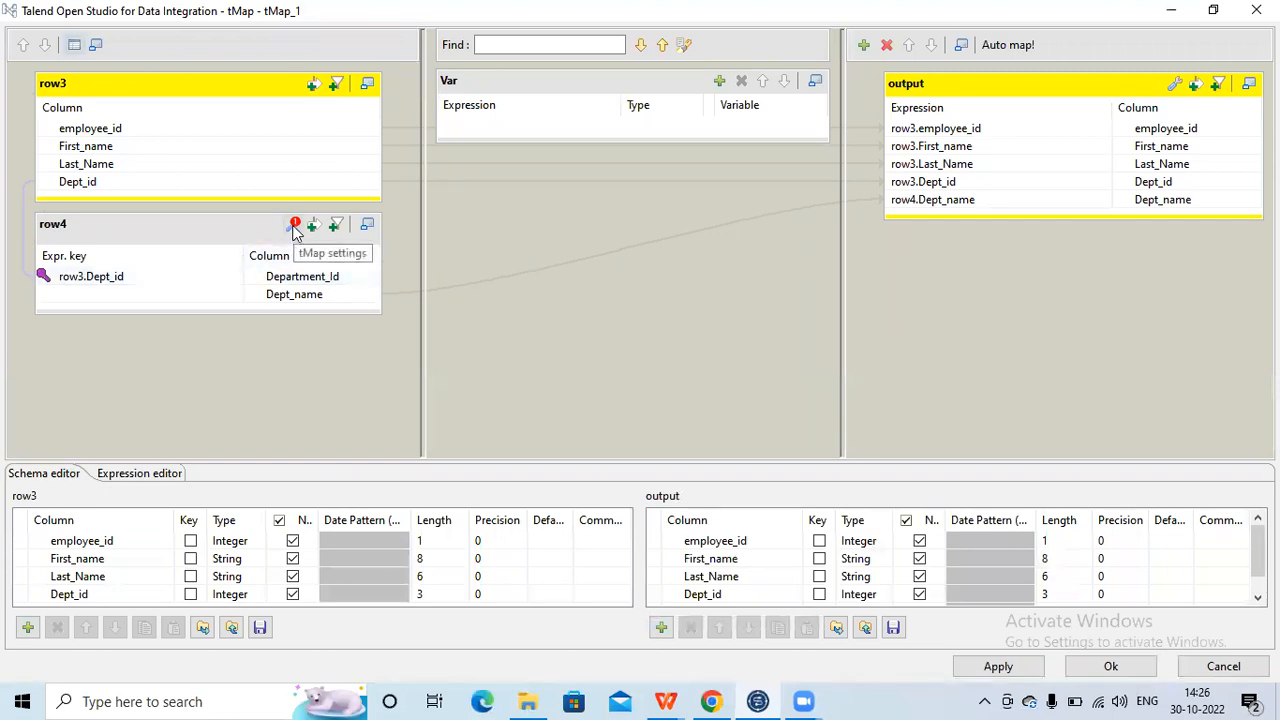
left_click(295, 230)
left_click(277, 294)
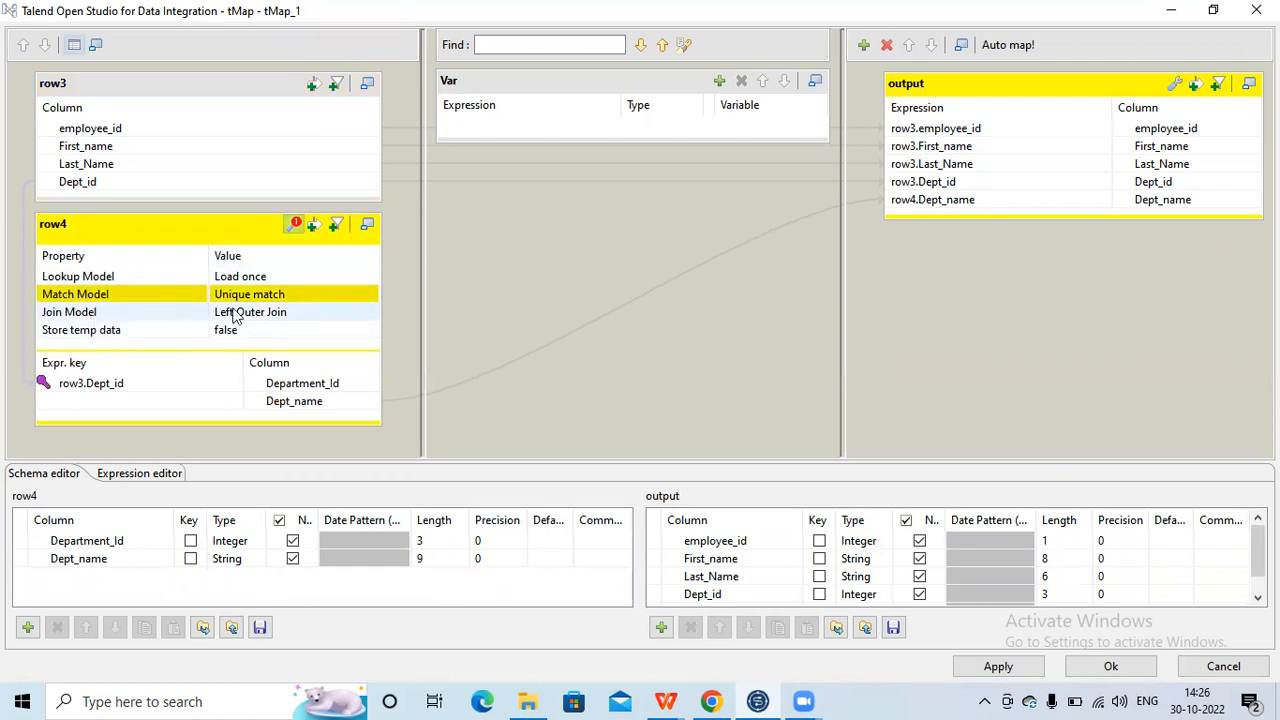
left_click(285, 313)
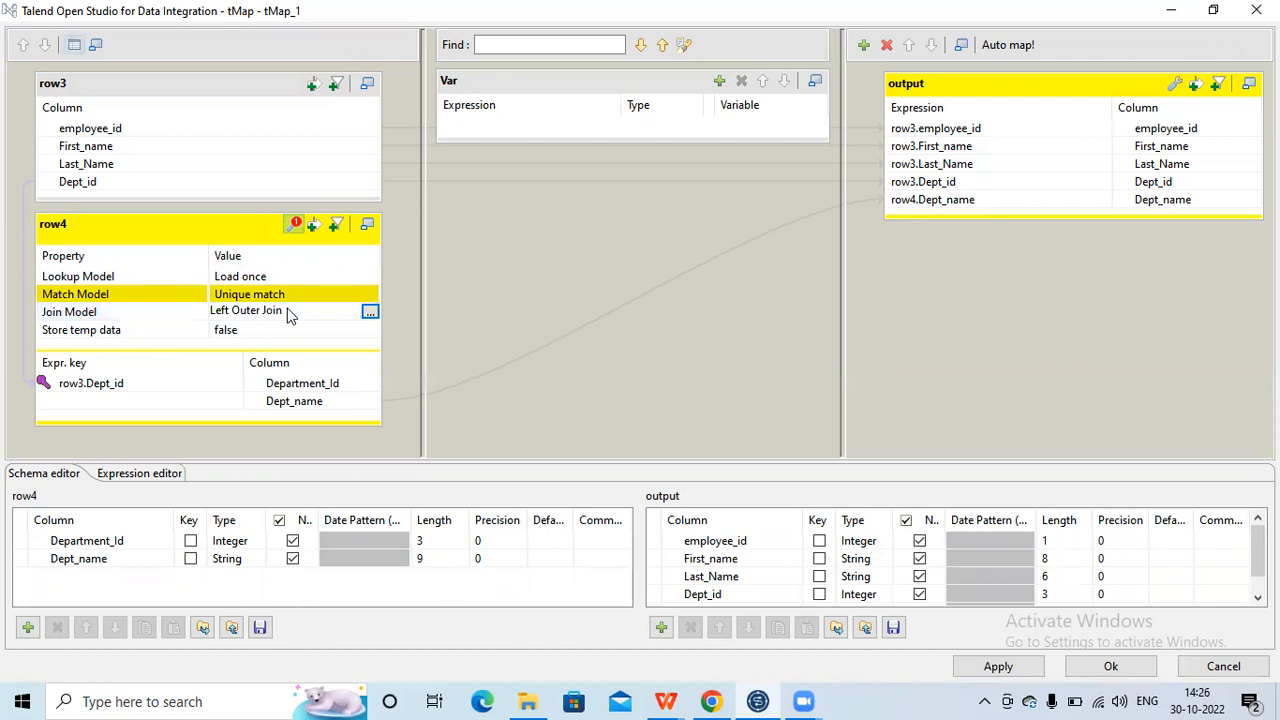
left_click(370, 312)
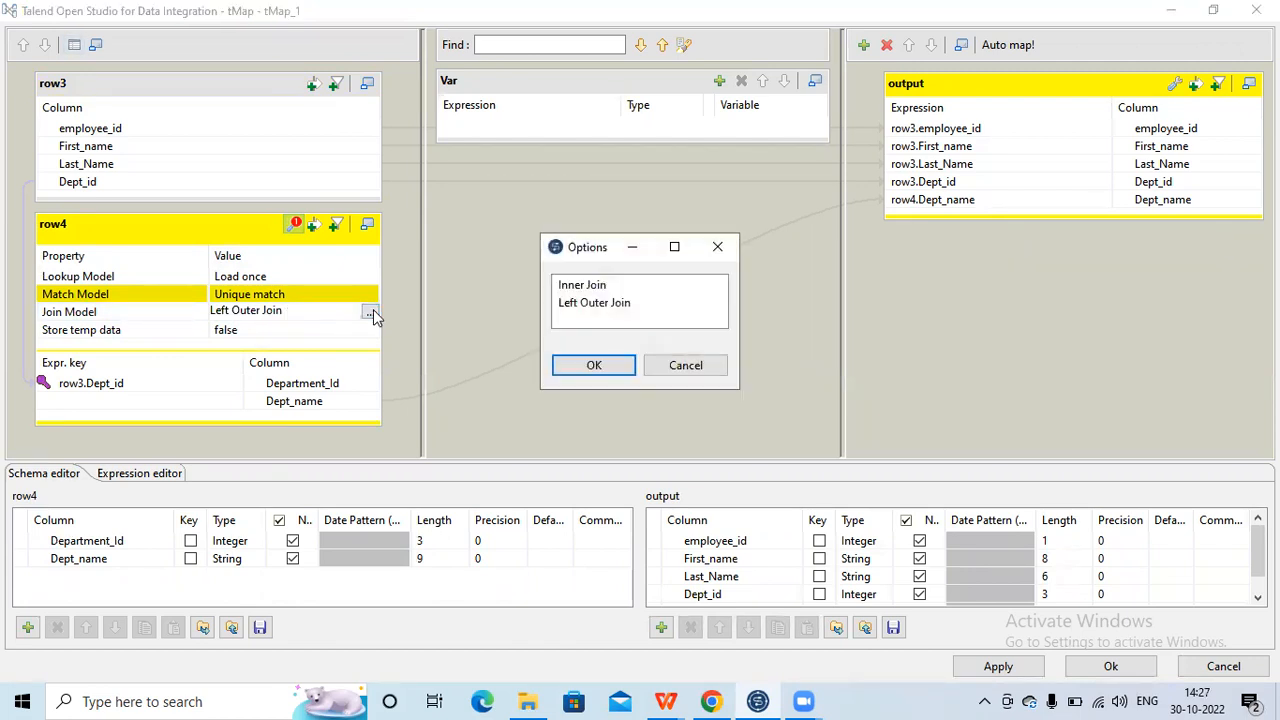
double_click(596, 287)
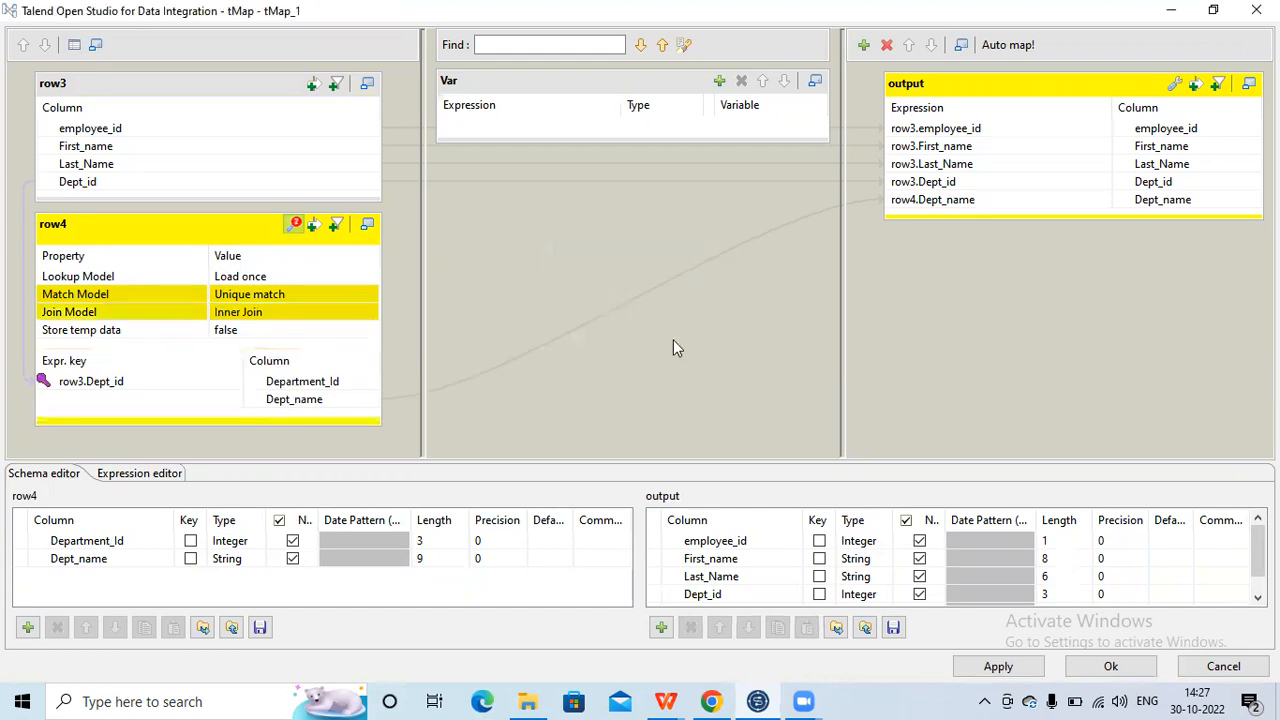
Accept the tMap_1 inner join settings, run the test_map job and enlarge the run view.
left_click(1109, 670)
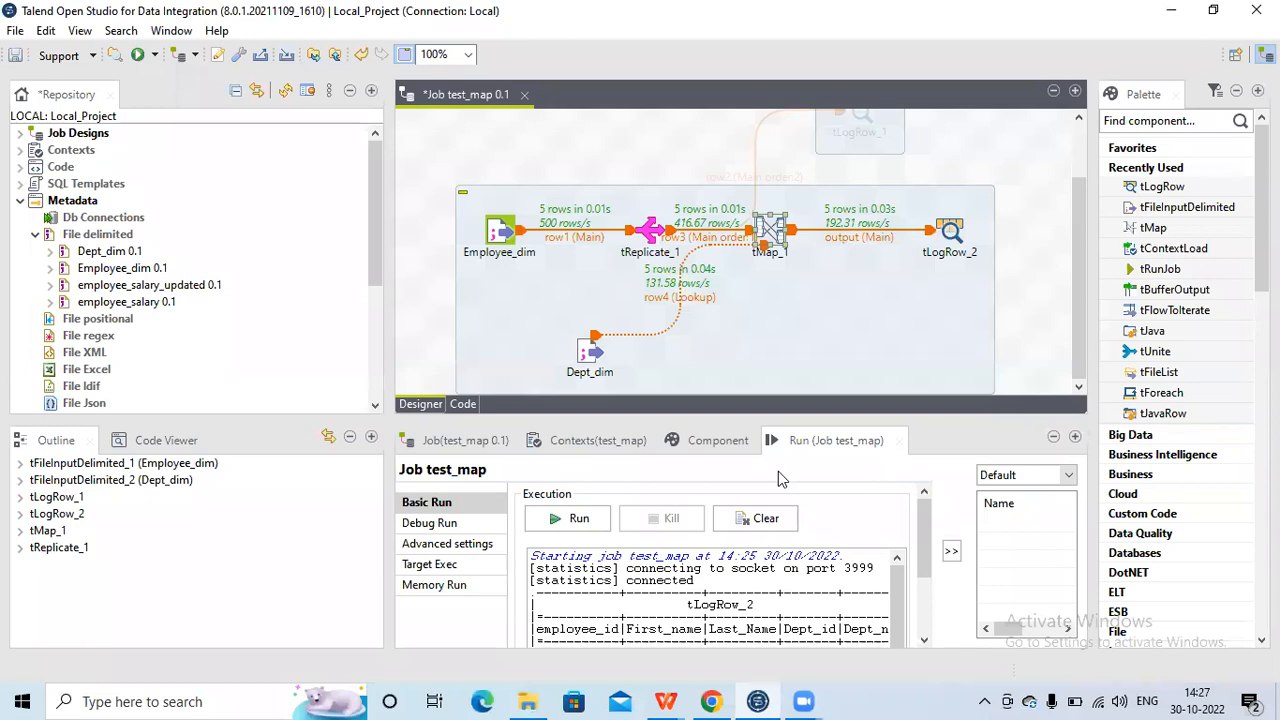
left_click(590, 518)
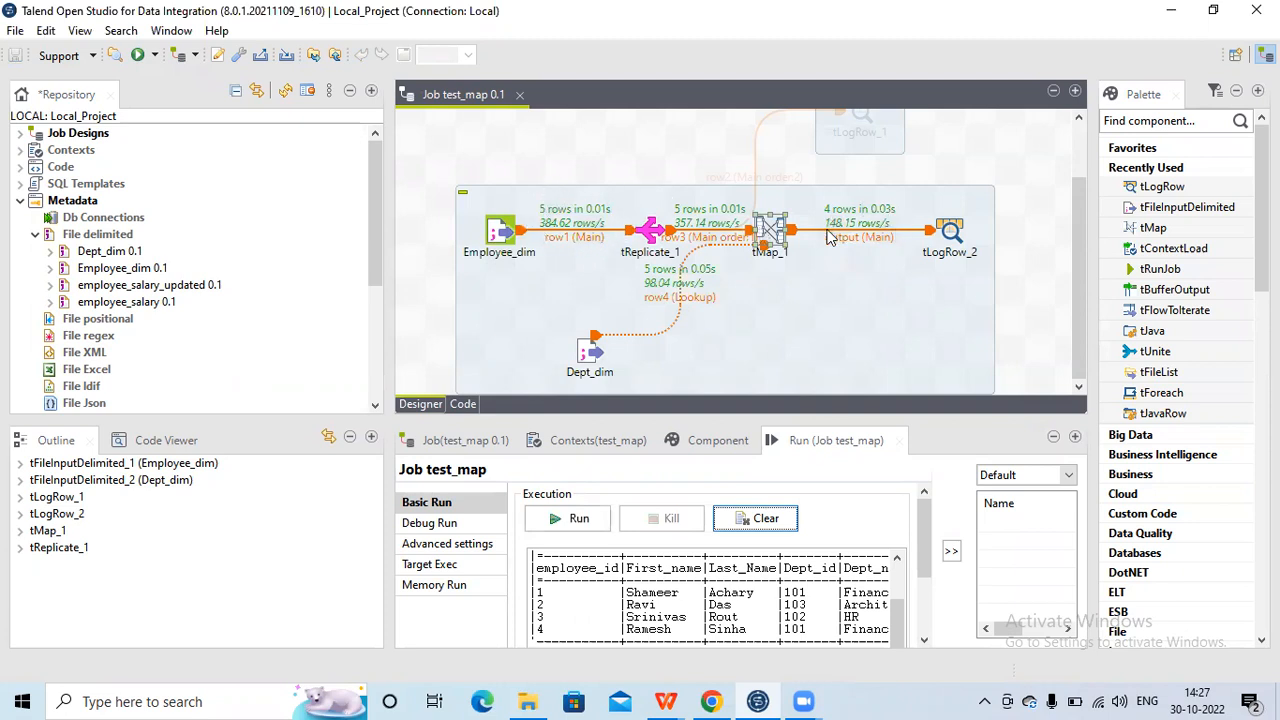
left_click(820, 447)
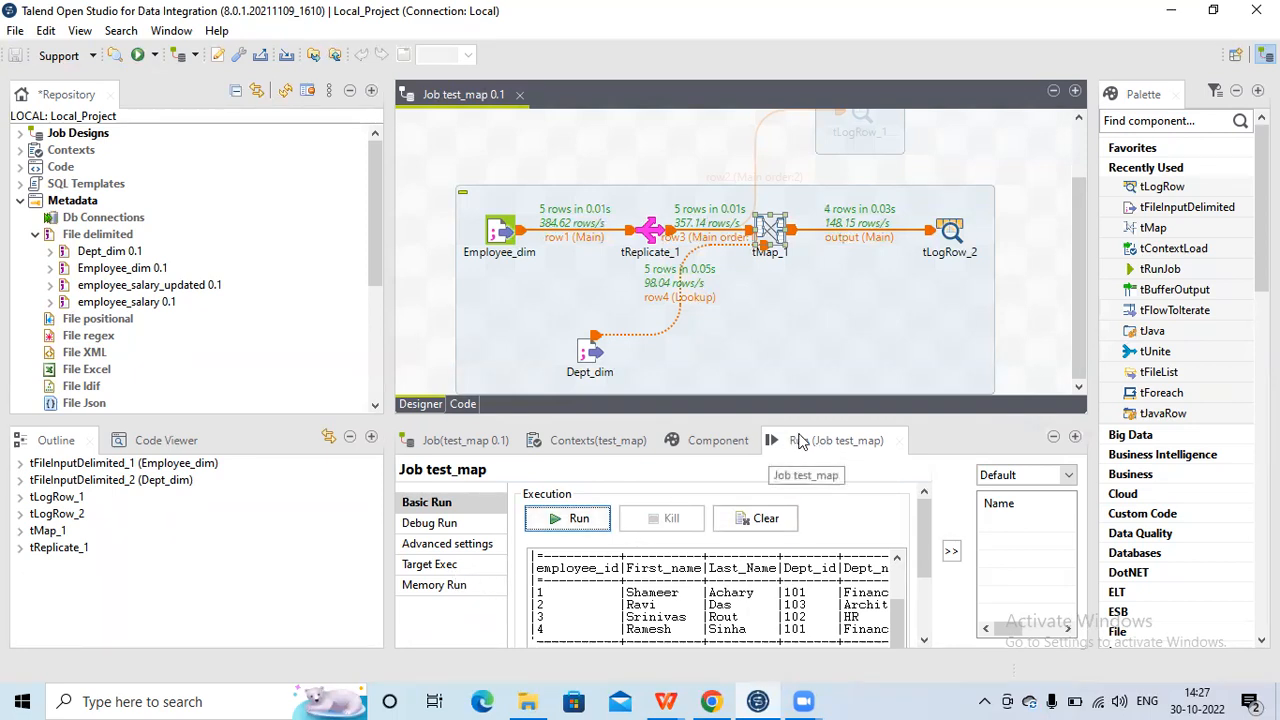
double_click(803, 448)
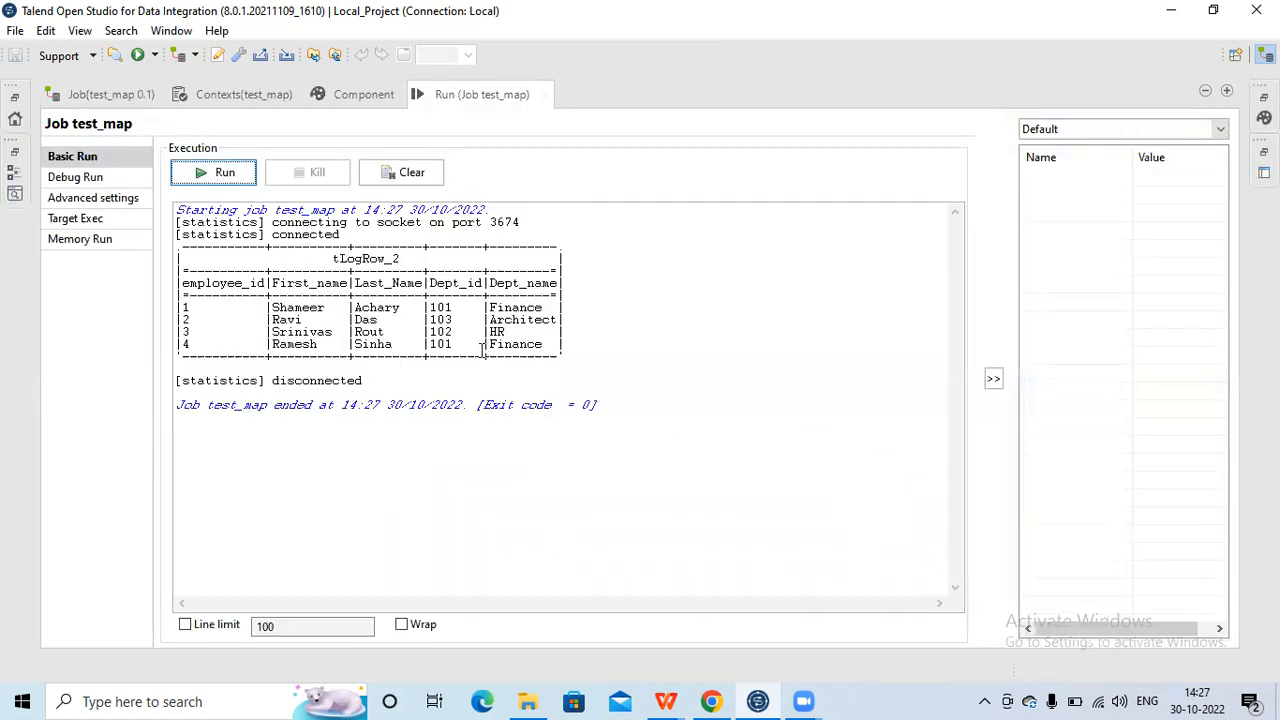
Examine the last employee row in the tLogRow_2 output, then restore the job designer view.
left_click(551, 347)
left_click_drag(551, 347, 181, 345)
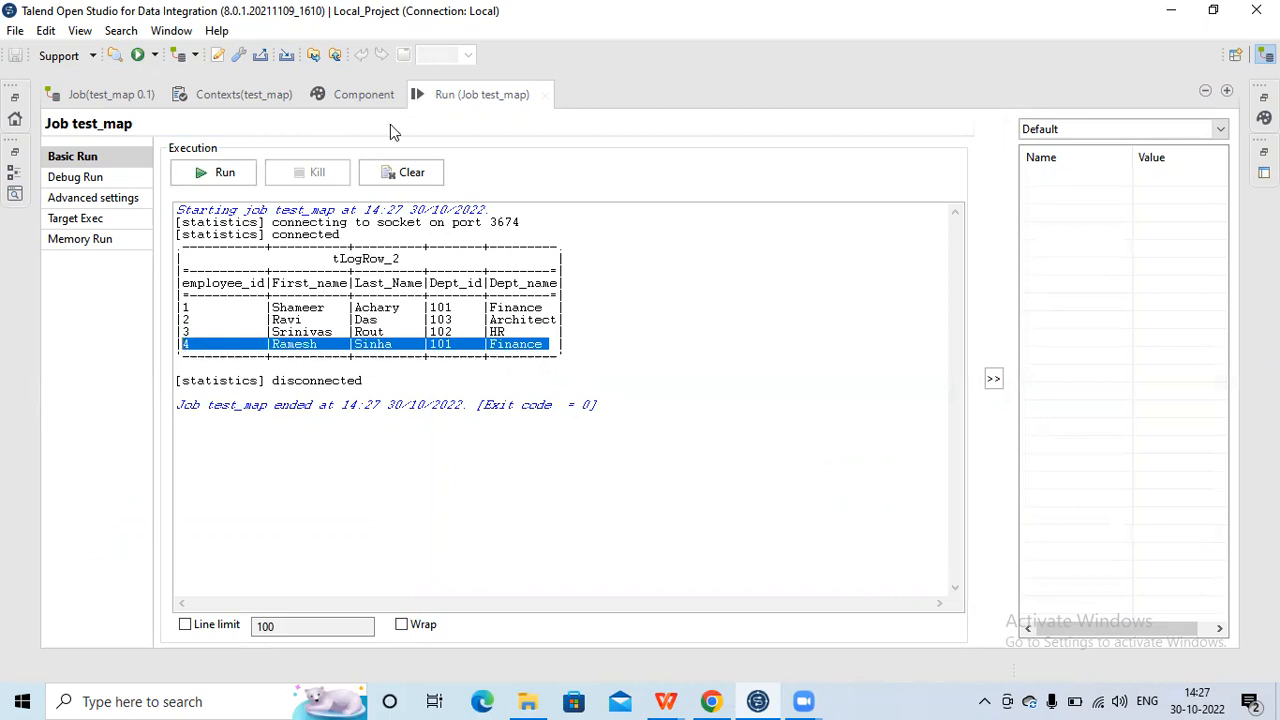
double_click(465, 95)
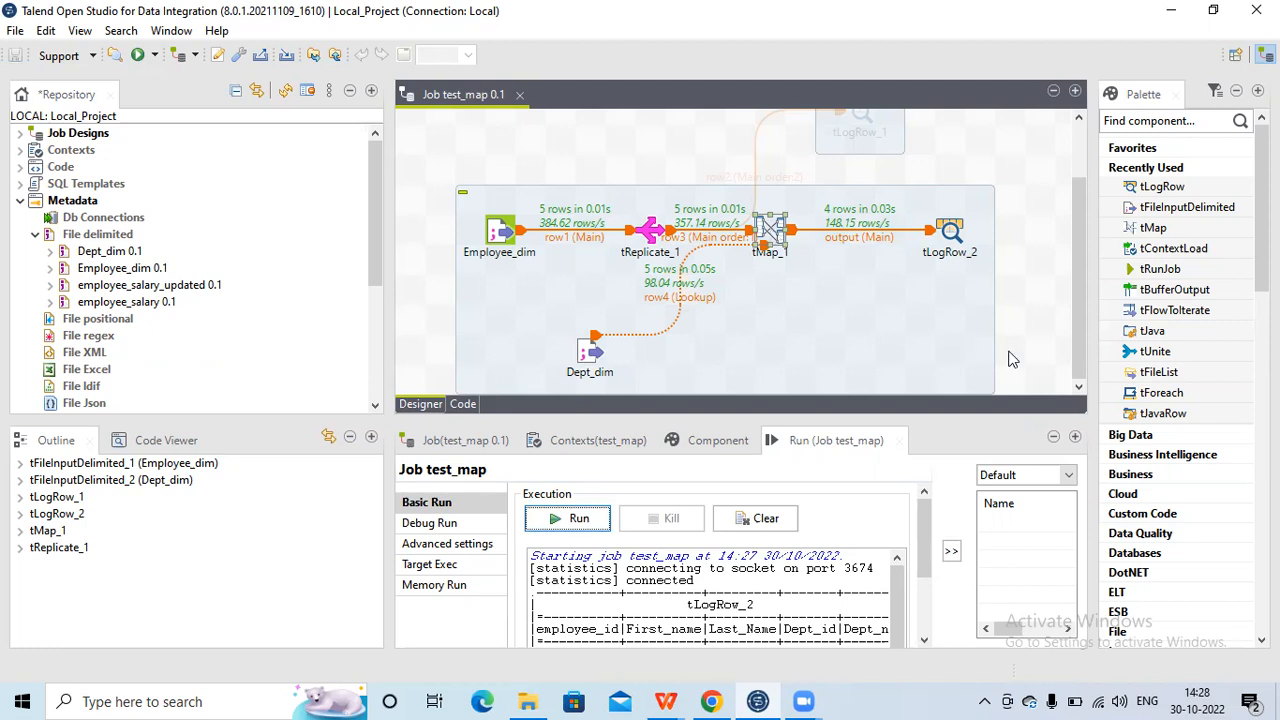
Add a second tLogRow component to the job canvas just below tLogRow_2.
left_click(939, 312)
type("tlog")
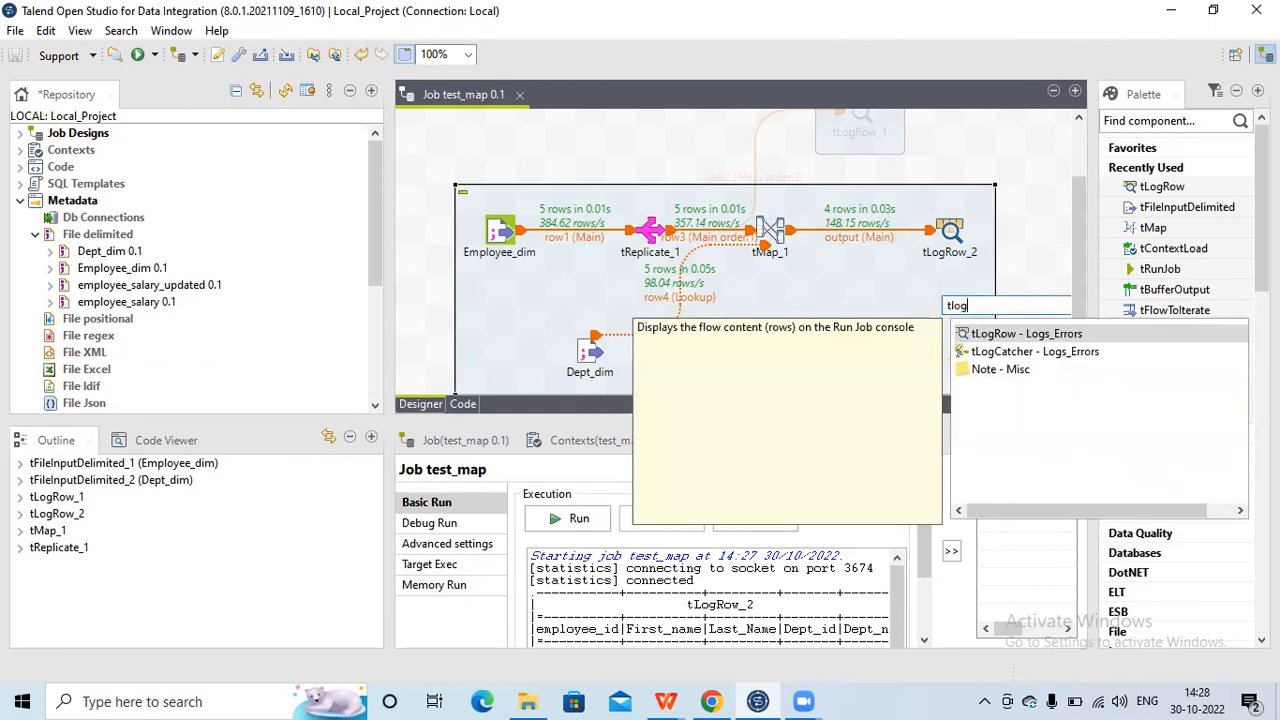
key("Return")
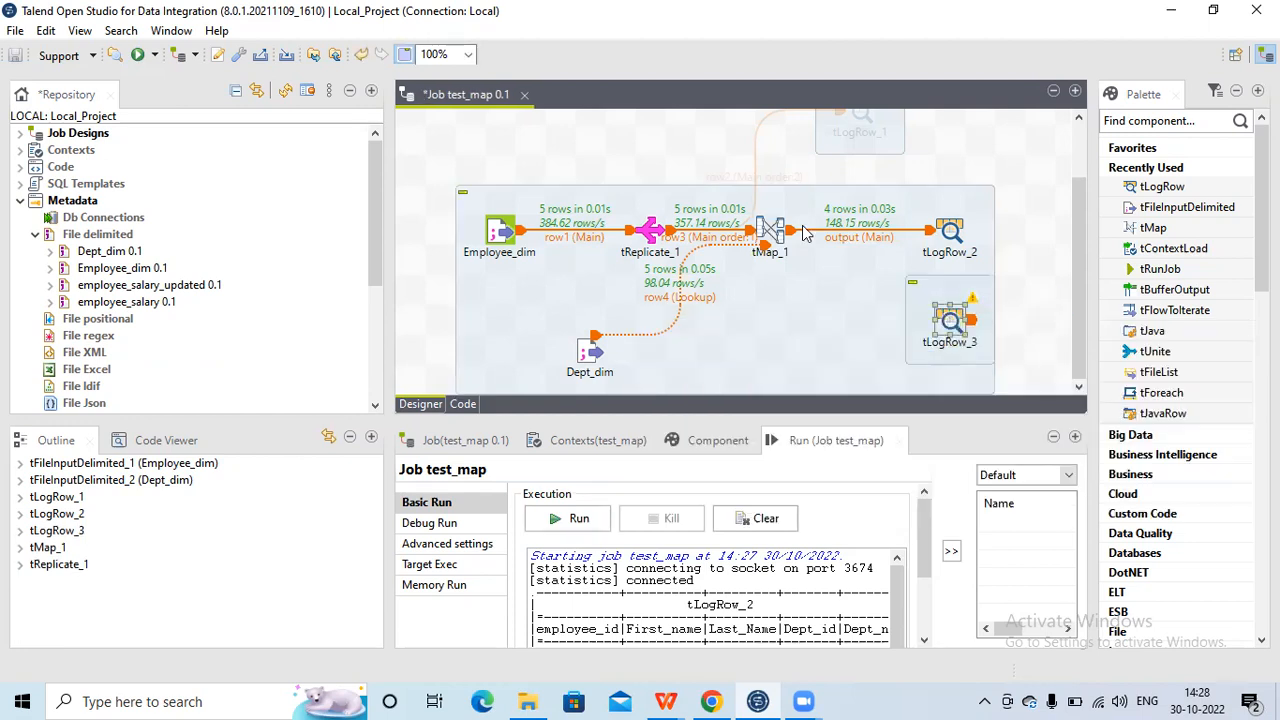
Connect tMap_1 to tLogRow_3 with a new output named reject and set tLogRow_3 to Table mode.
right_click(770, 234)
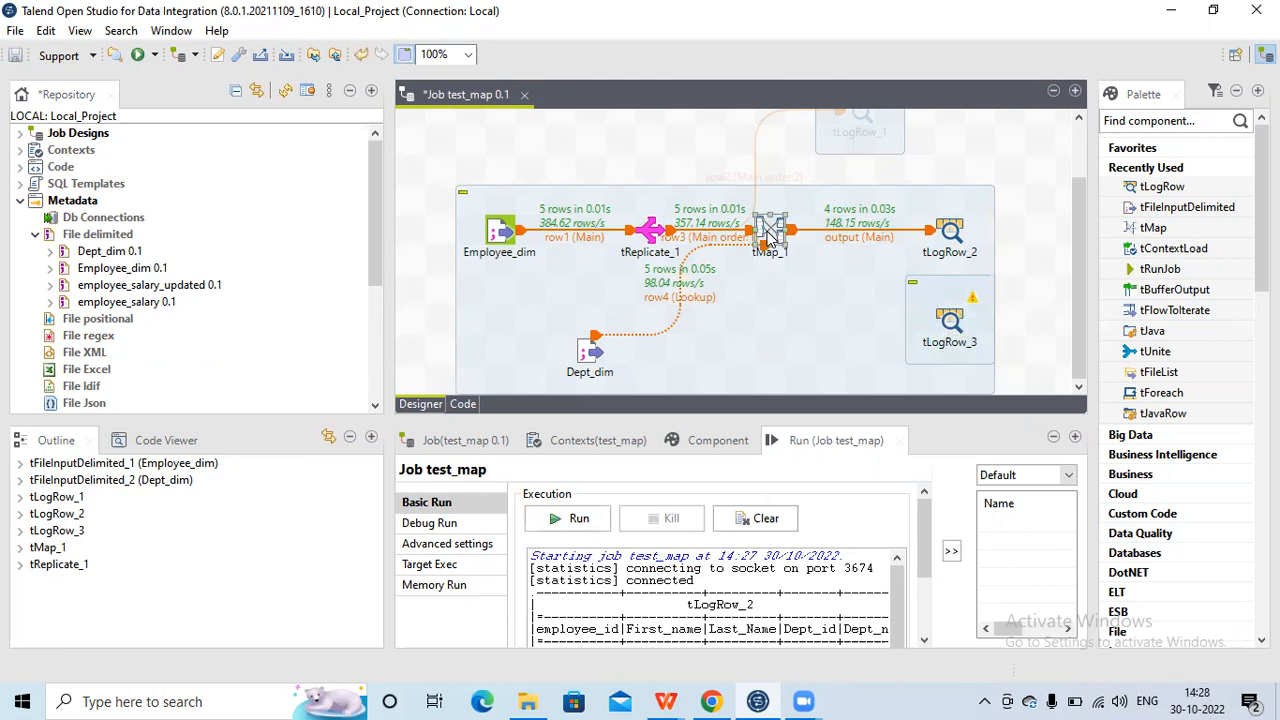
mouse_move(960, 245)
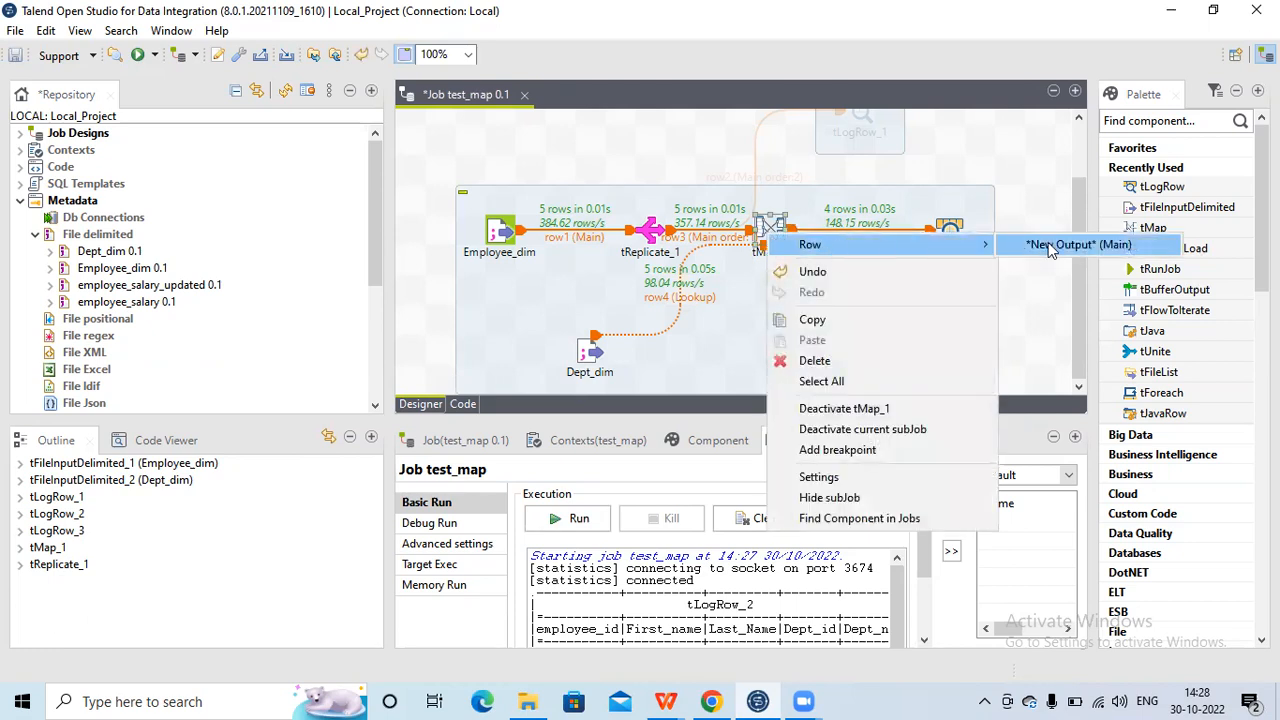
left_click(1050, 249)
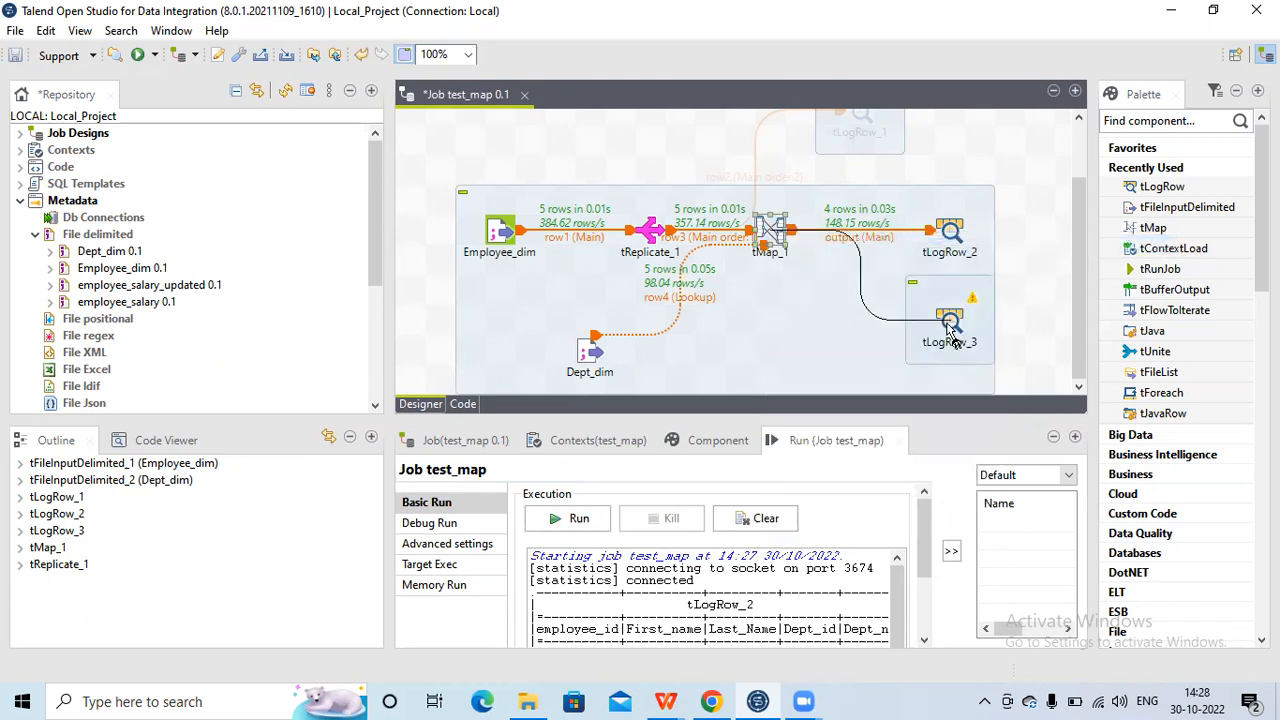
left_click(950, 332)
type("reject")
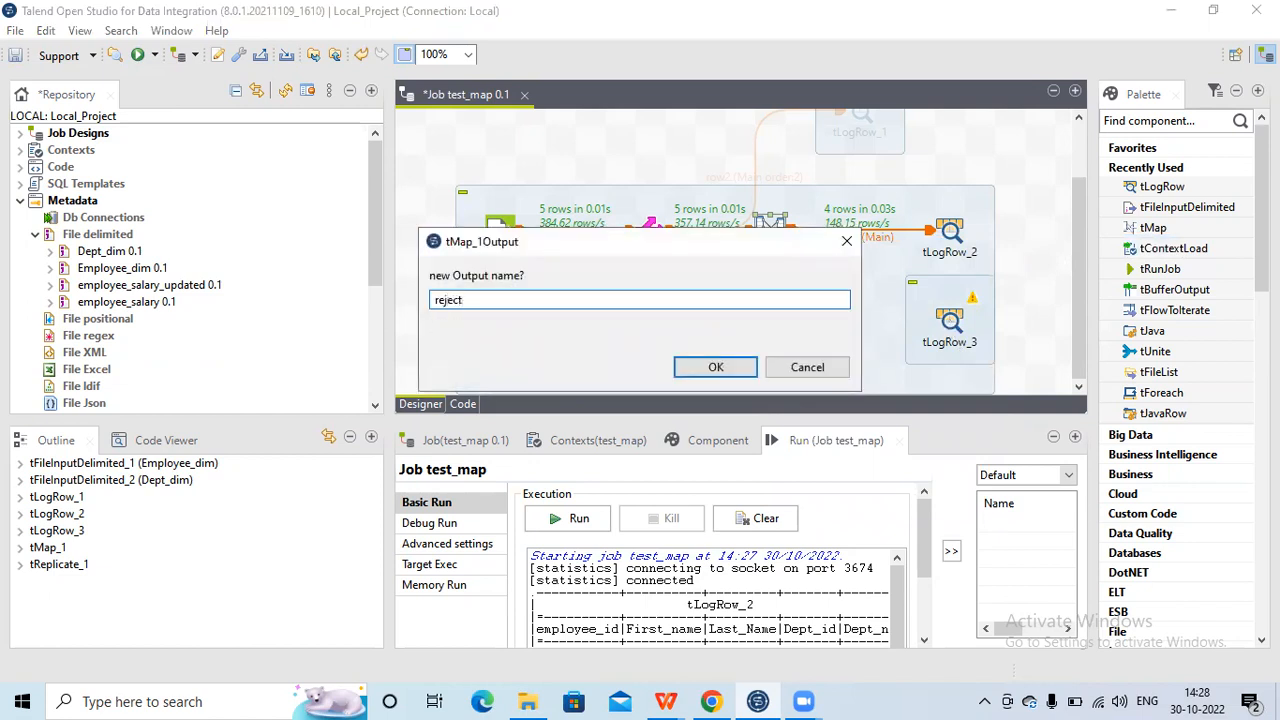
left_click(714, 367)
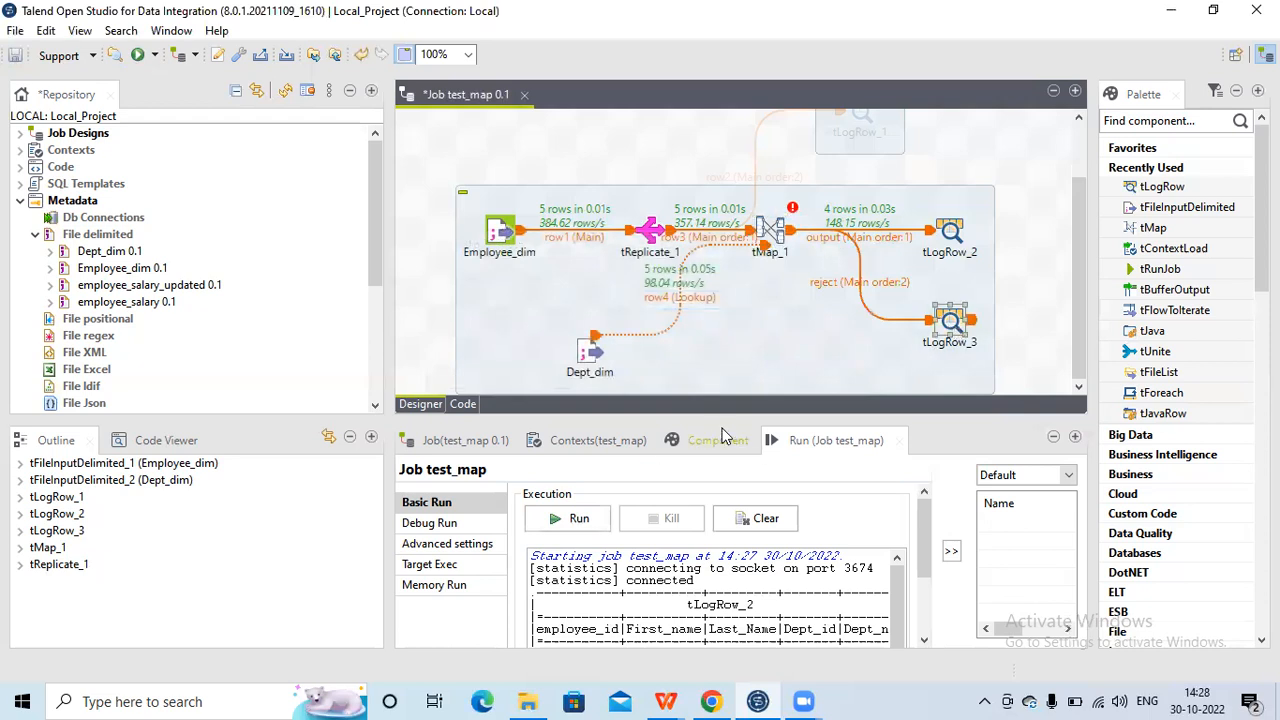
left_click(724, 437)
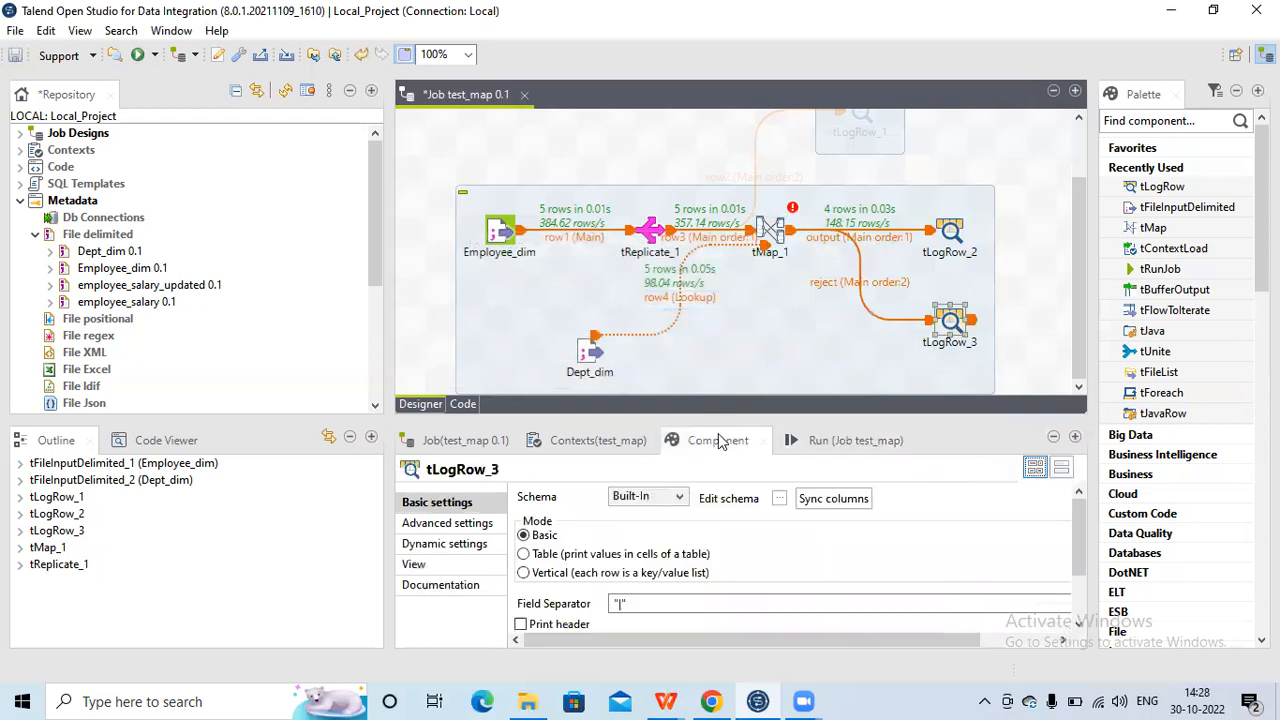
left_click(545, 556)
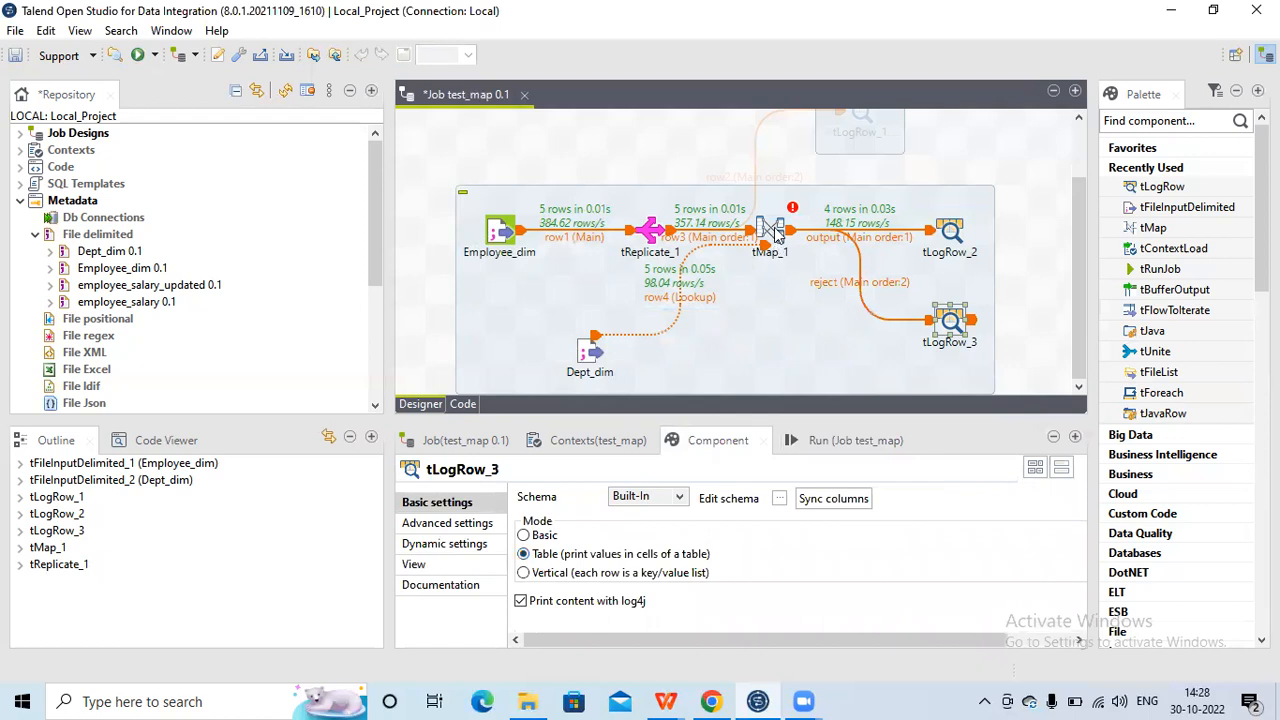
In tMap_1, copy all five mapped columns, employee_id through Dept_name, from the output table into the reject table.
double_click(775, 229)
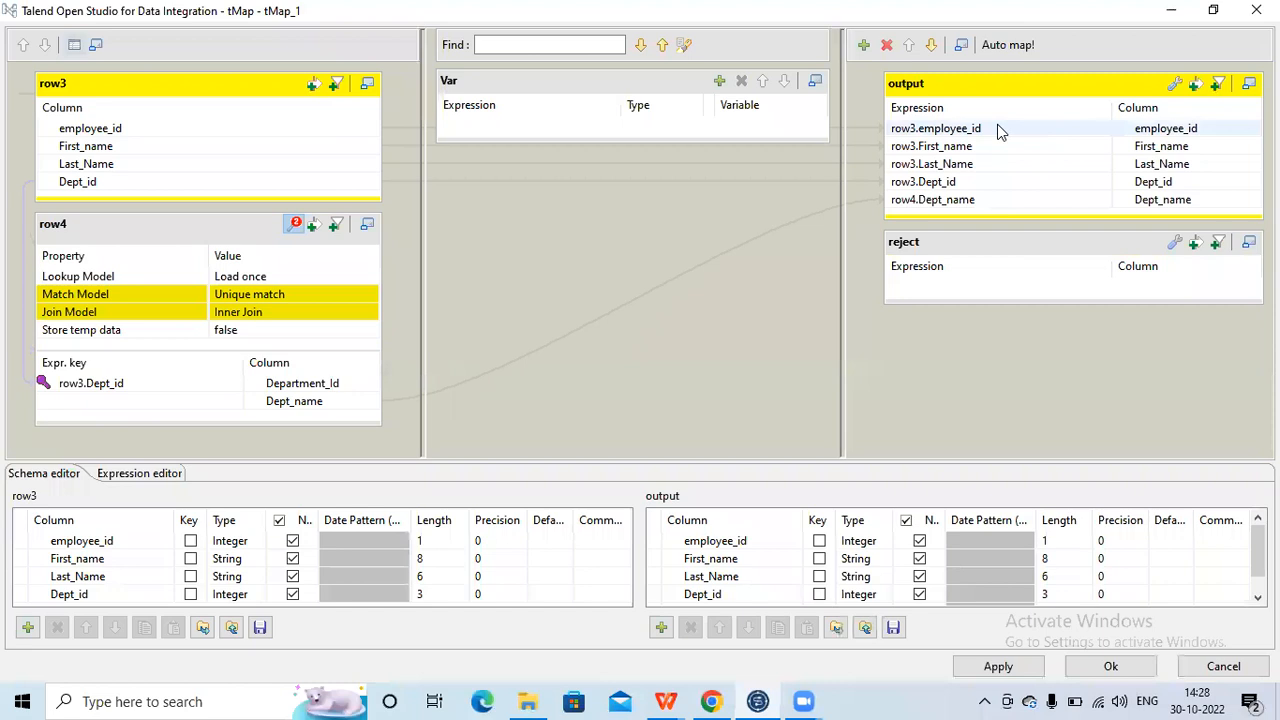
left_click(997, 128)
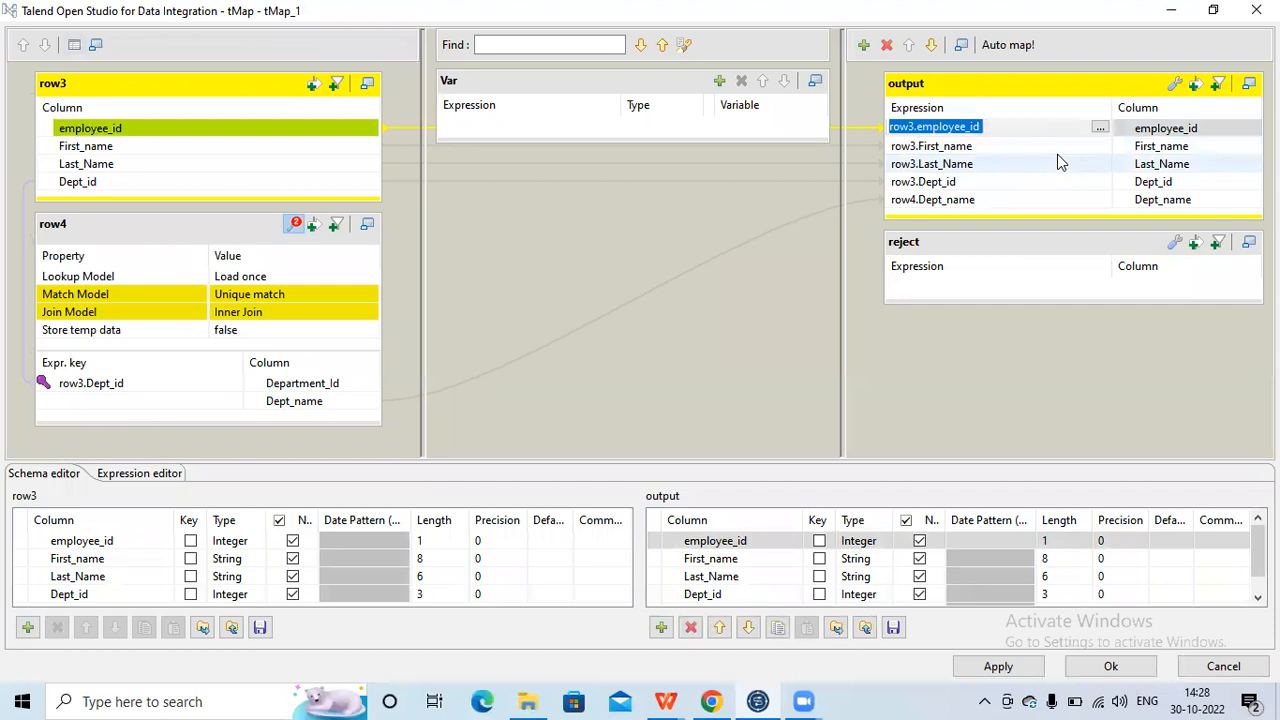
left_click(1044, 197, "shift")
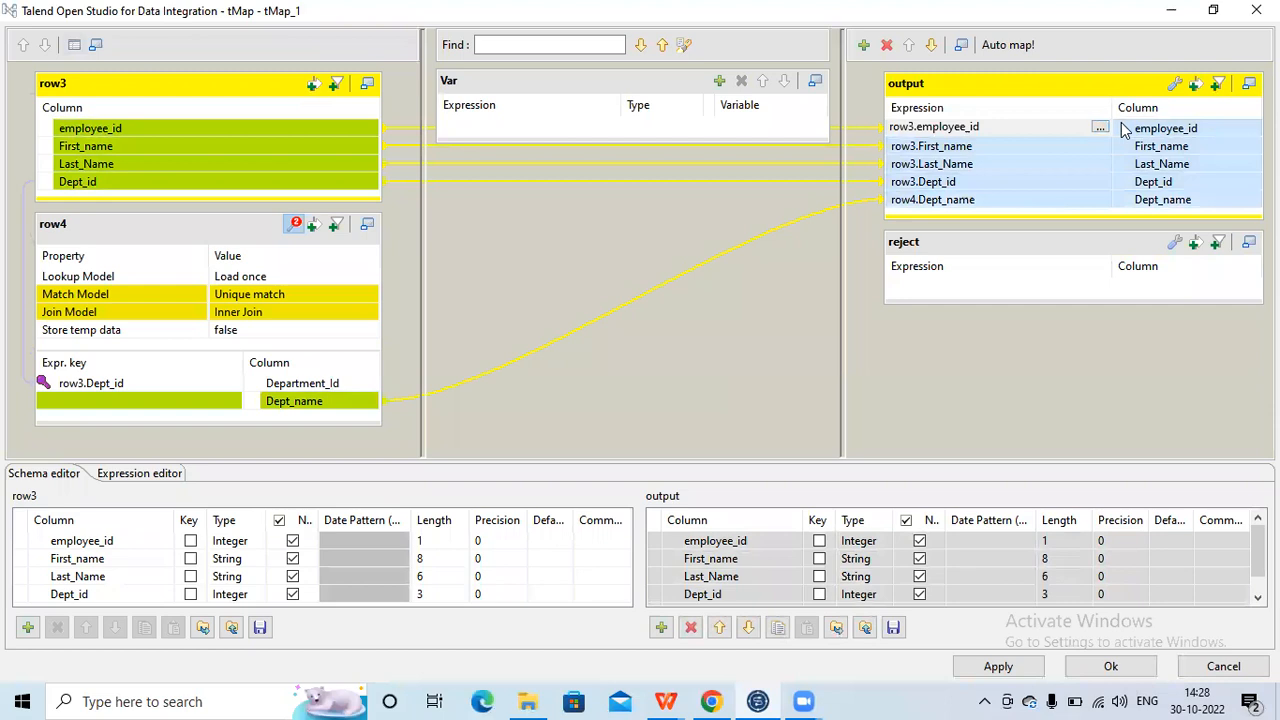
left_click_drag(1124, 130, 1053, 289)
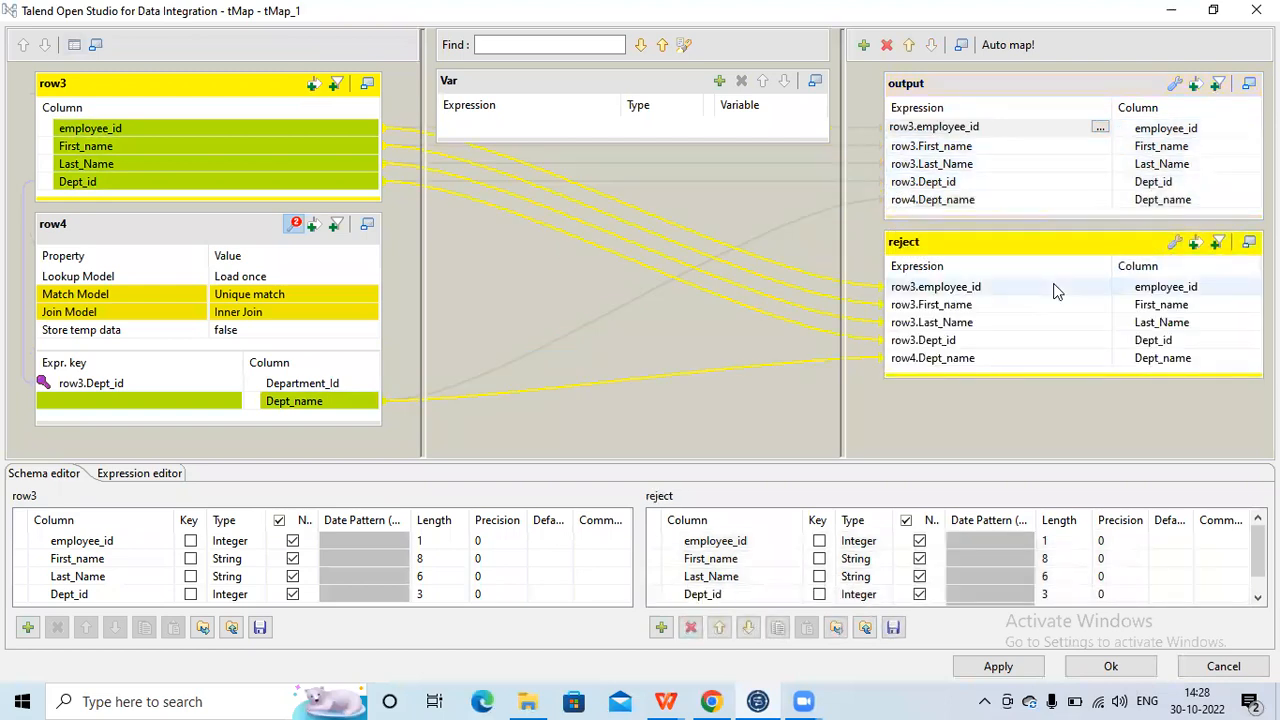
Set Catch lookup inner join reject to true for the reject output, then accept the mapping and propagate the changes.
left_click(1175, 245)
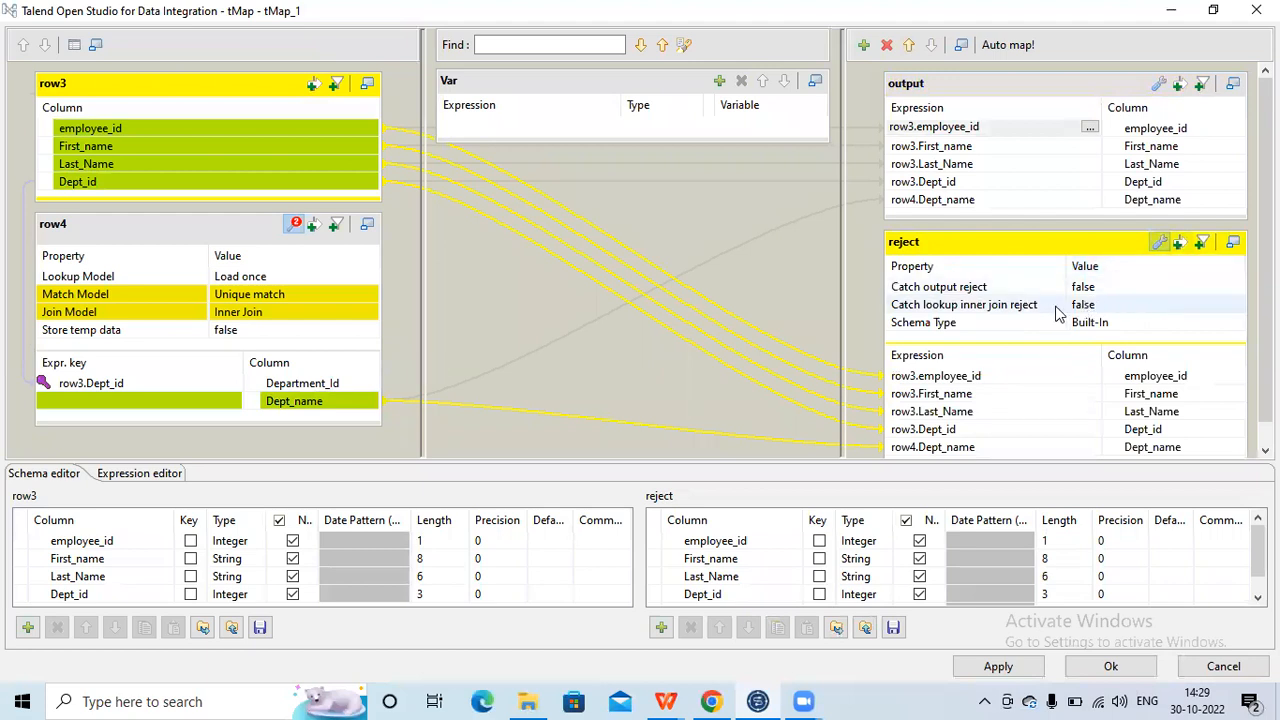
left_click(1150, 306)
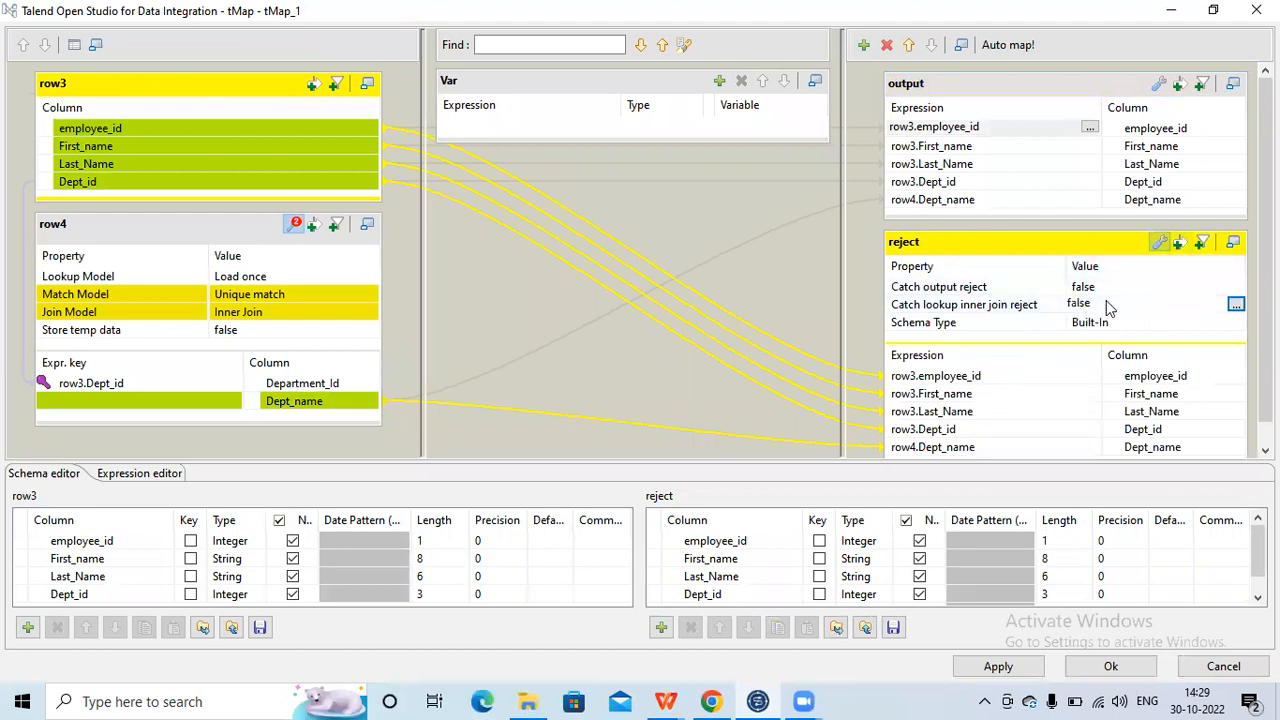
left_click(1235, 306)
left_click(1236, 306)
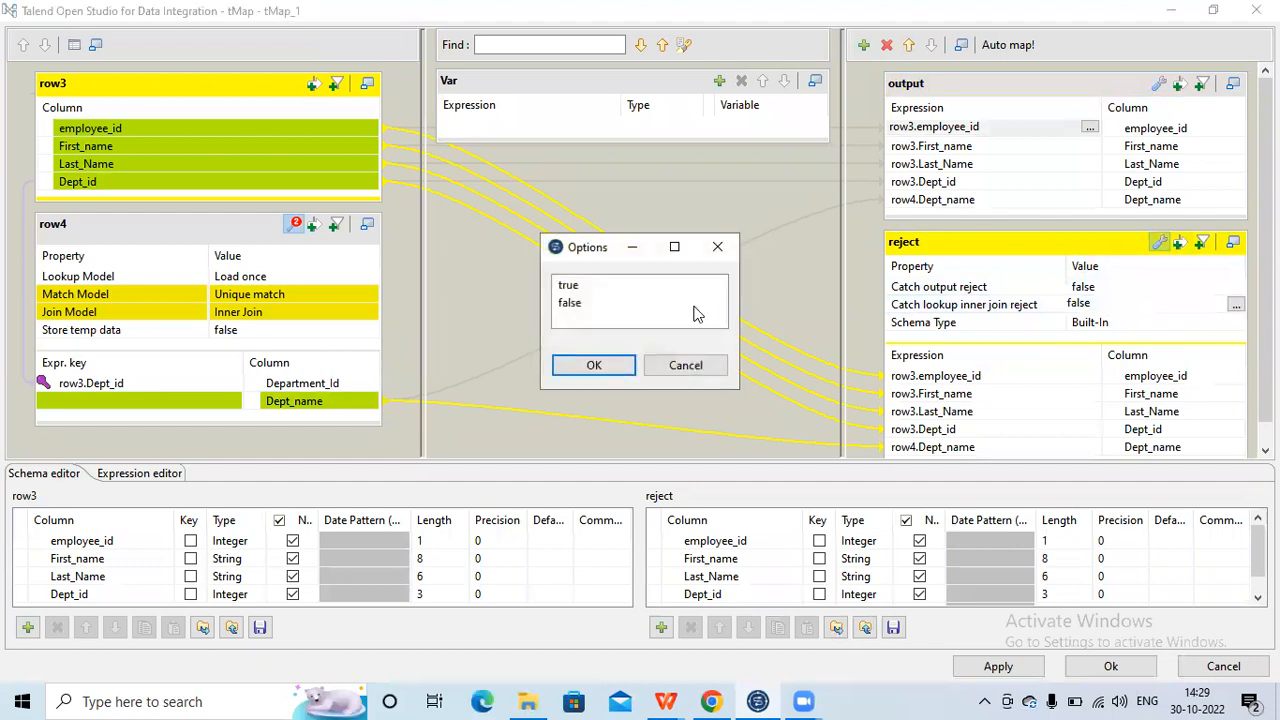
double_click(582, 288)
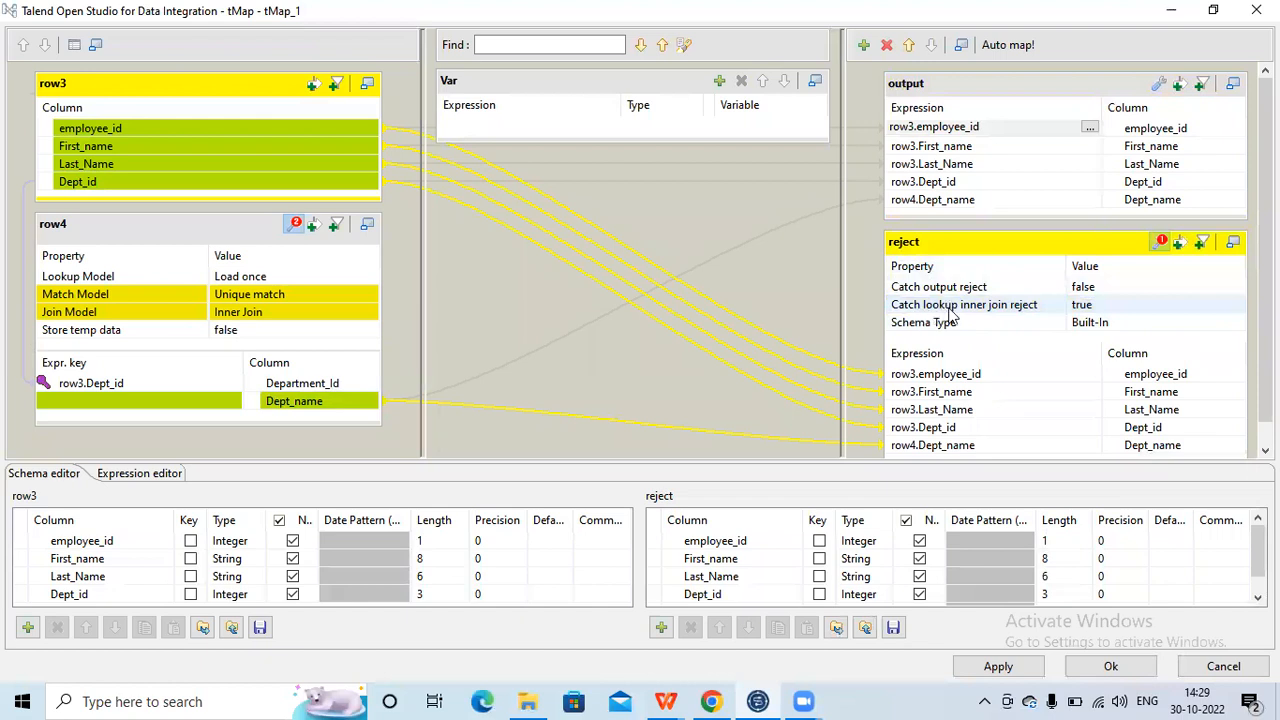
left_click(1104, 667)
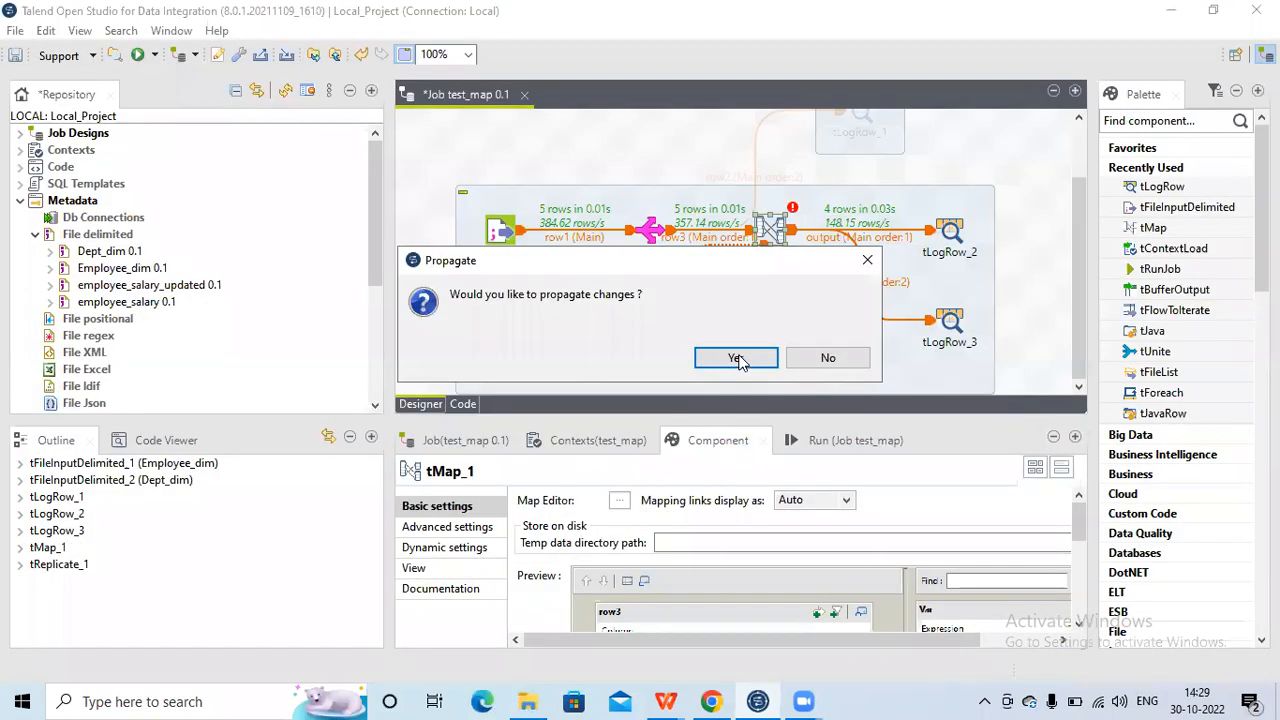
left_click(737, 358)
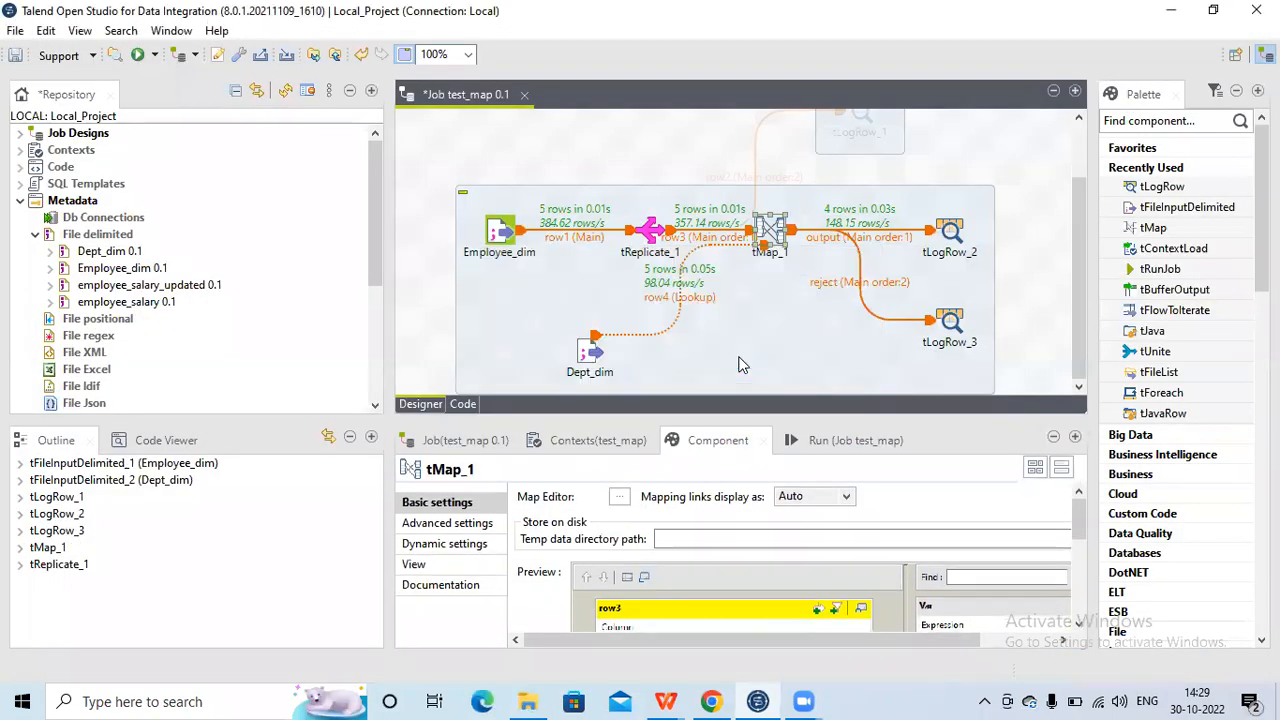
Run the test_map job with the reject output and enlarge the run view to show the full console.
left_click(822, 438)
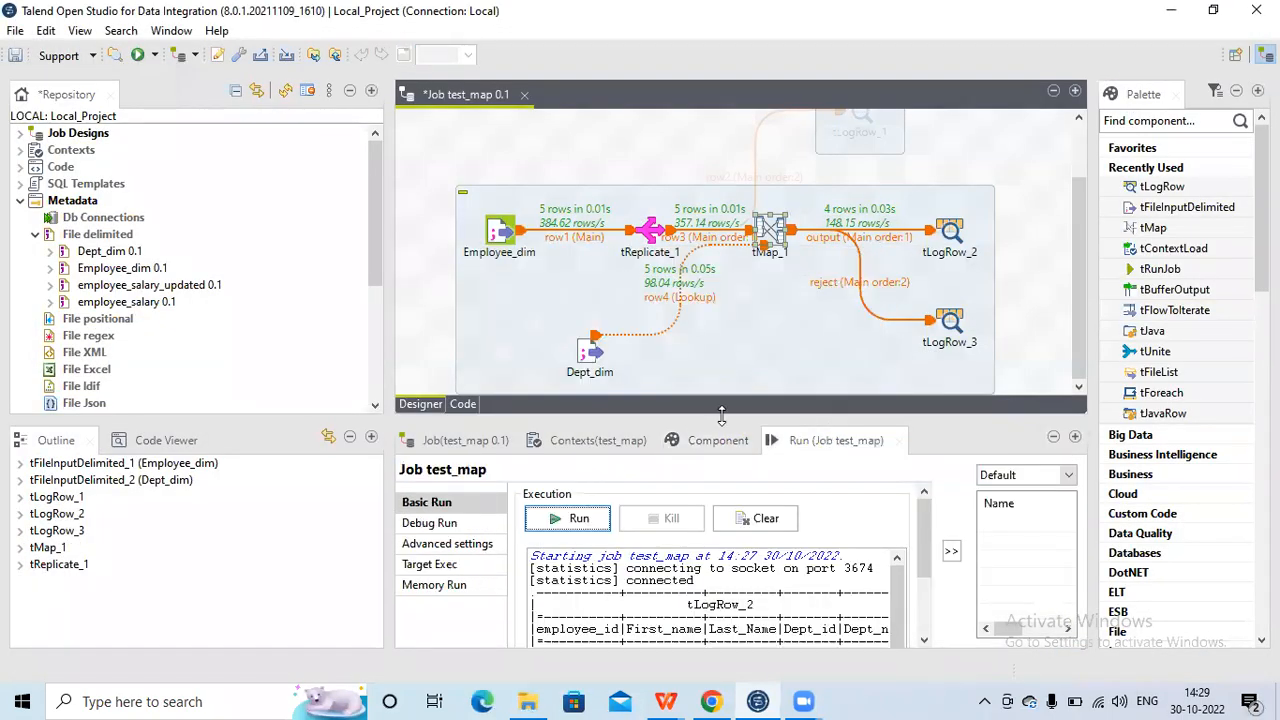
left_click(575, 524)
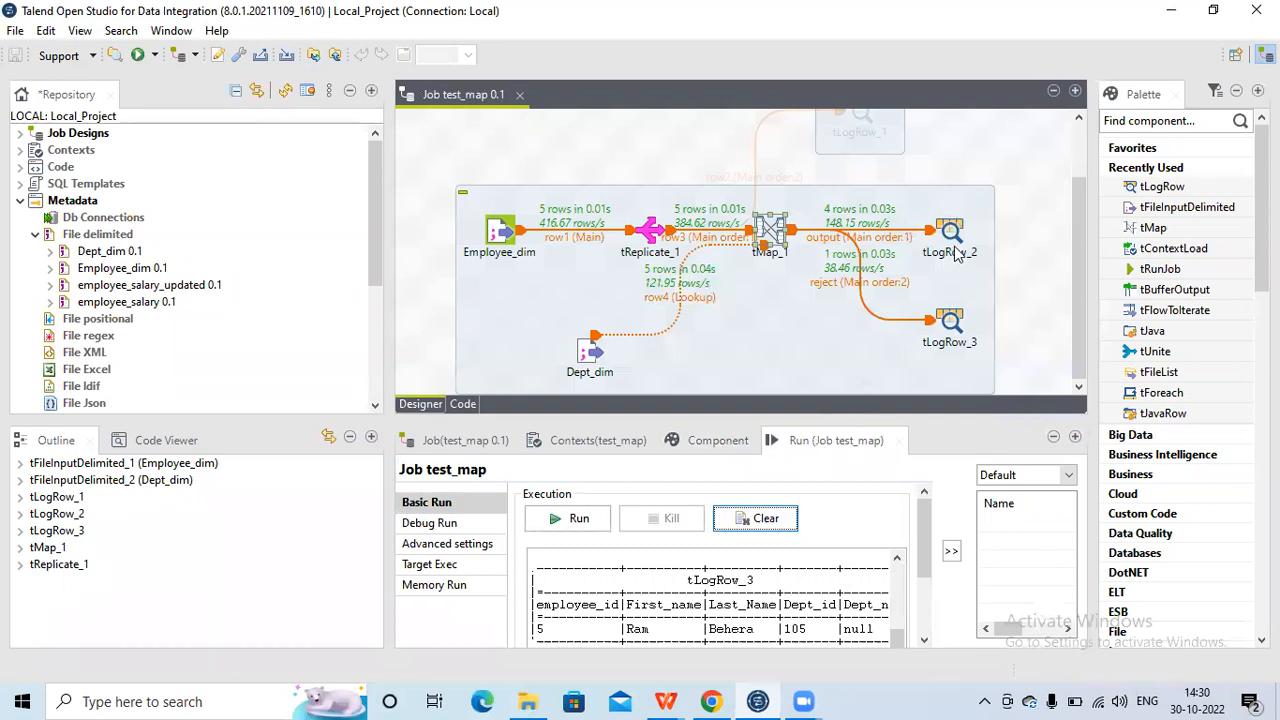
double_click(842, 446)
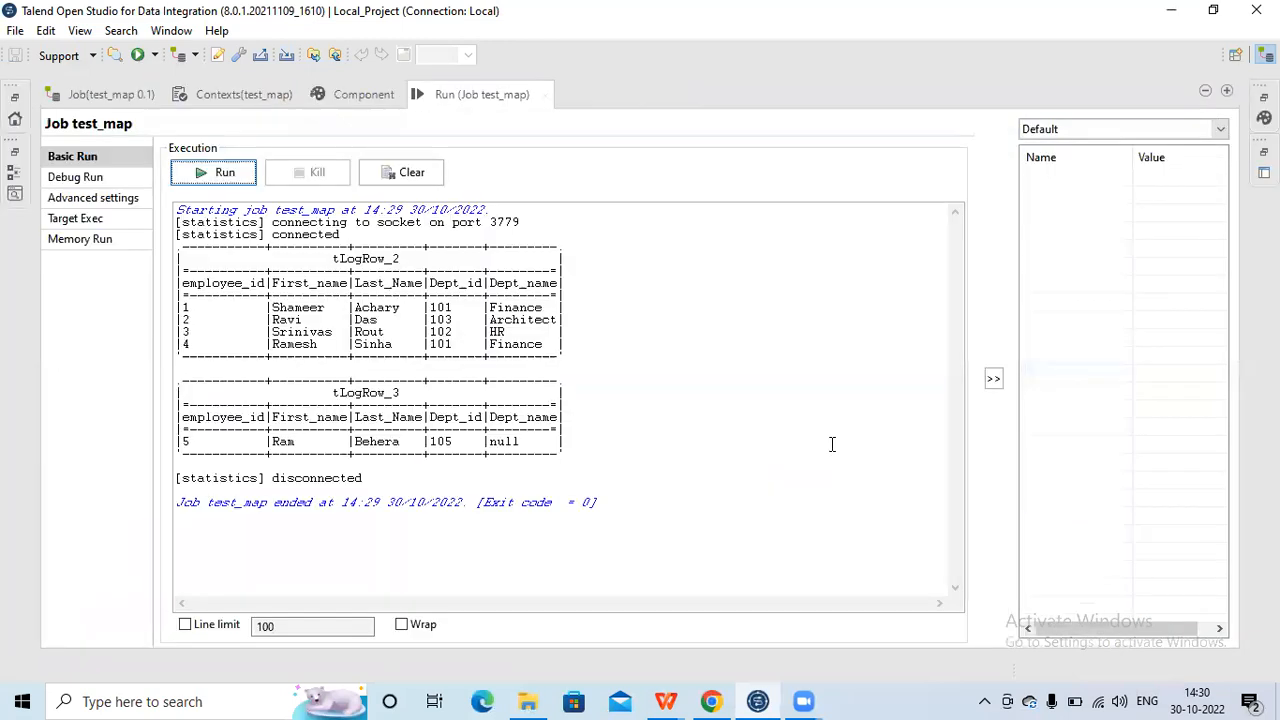
Compare the tLogRow_2 rows with employee 5's rejected row and Dept_name in tLogRow_3, then restore the designer view.
left_click_drag(597, 348, 186, 274)
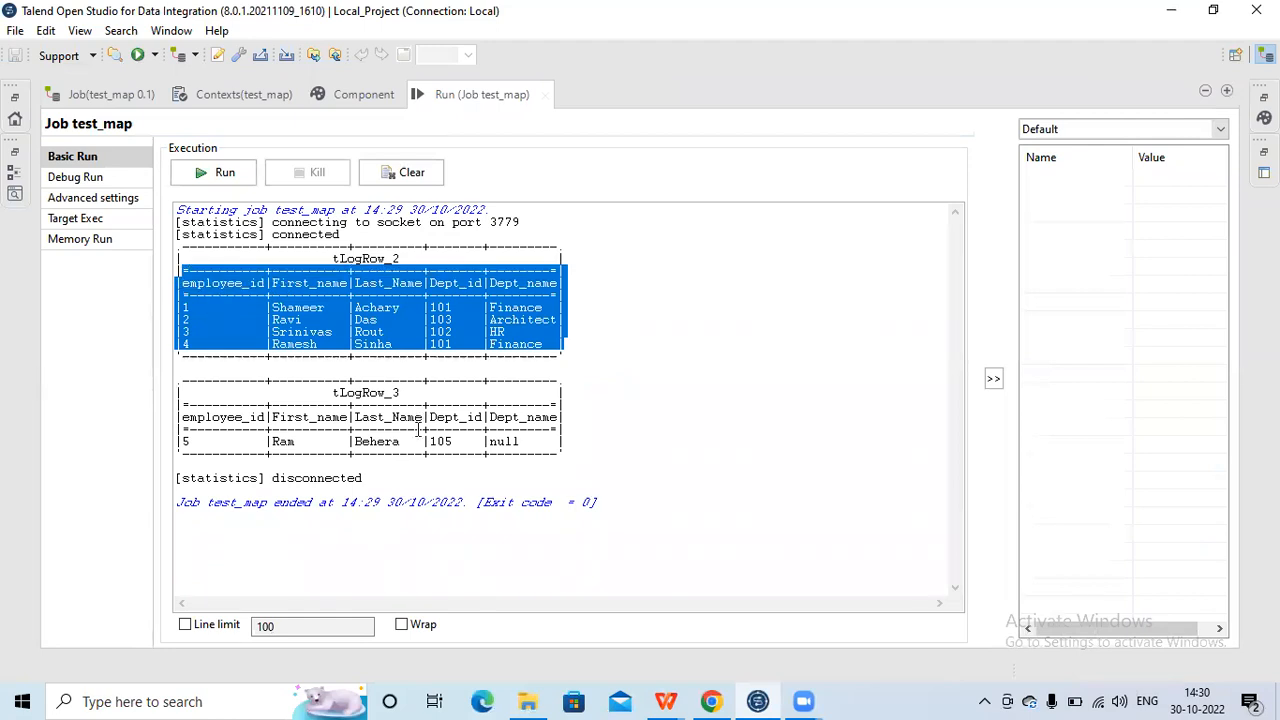
double_click(201, 441)
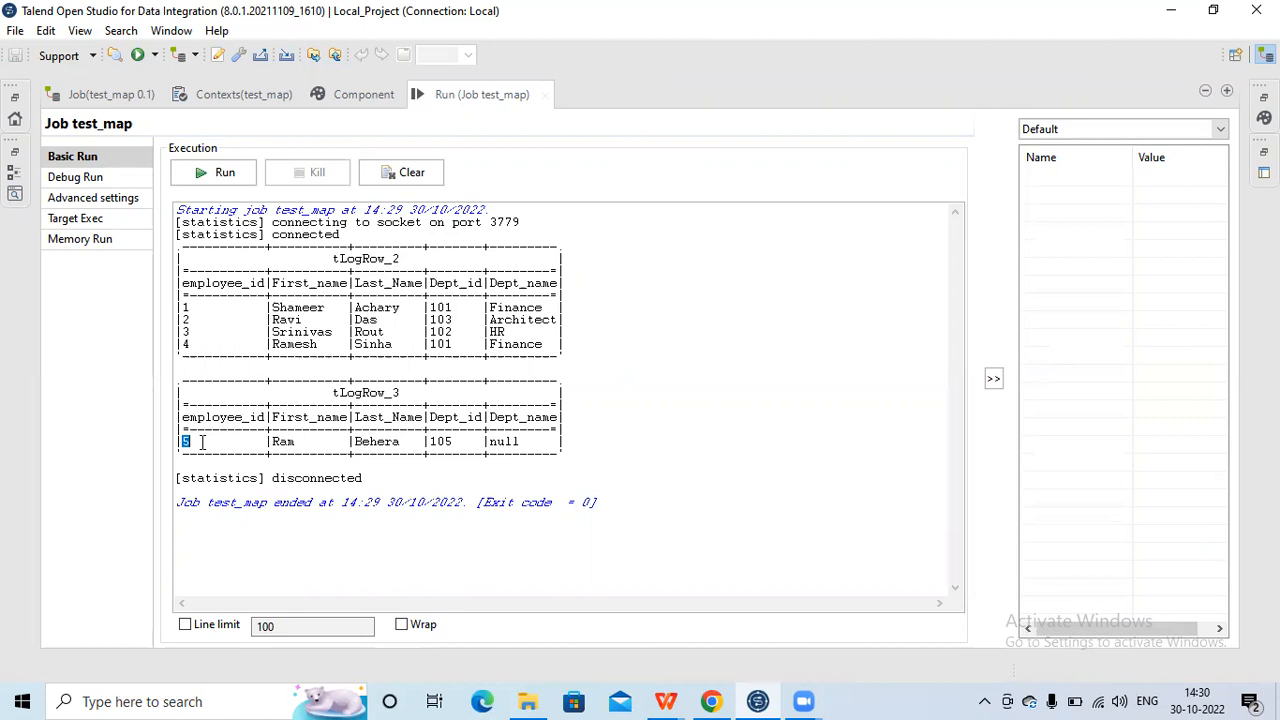
double_click(510, 441)
left_click(547, 441)
double_click(480, 94)
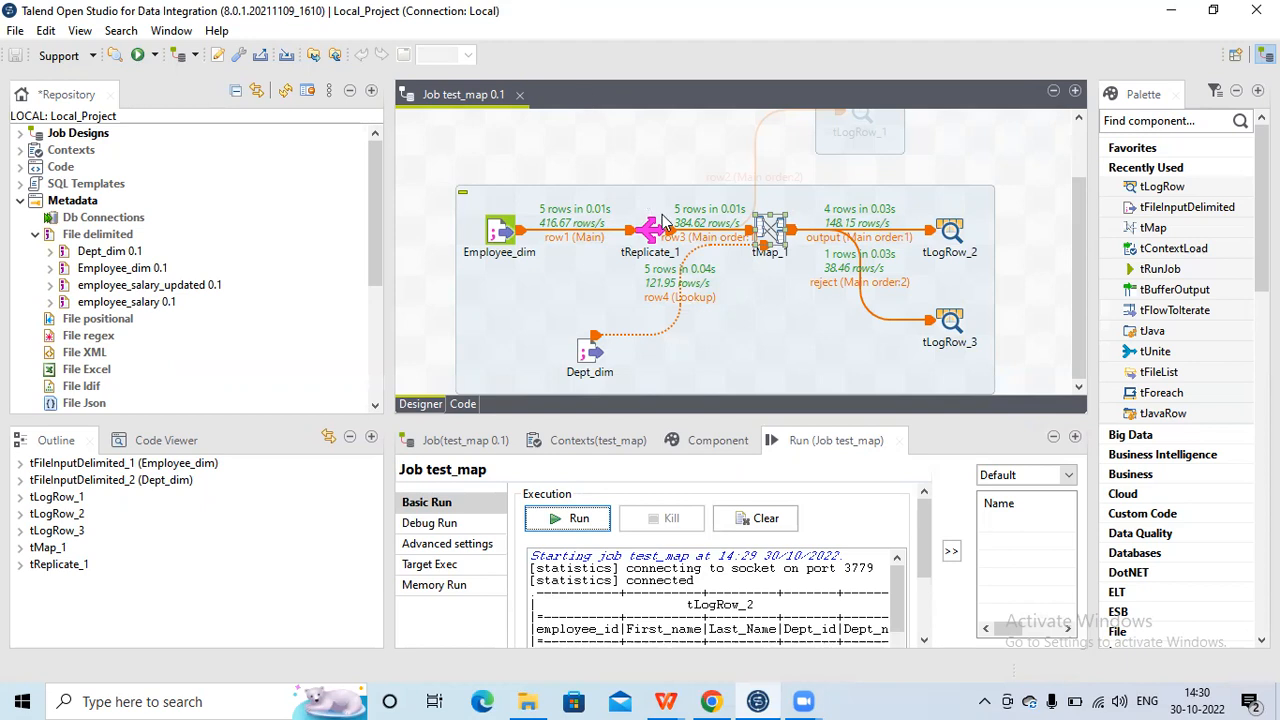
left_click(809, 694)
left_click(851, 642)
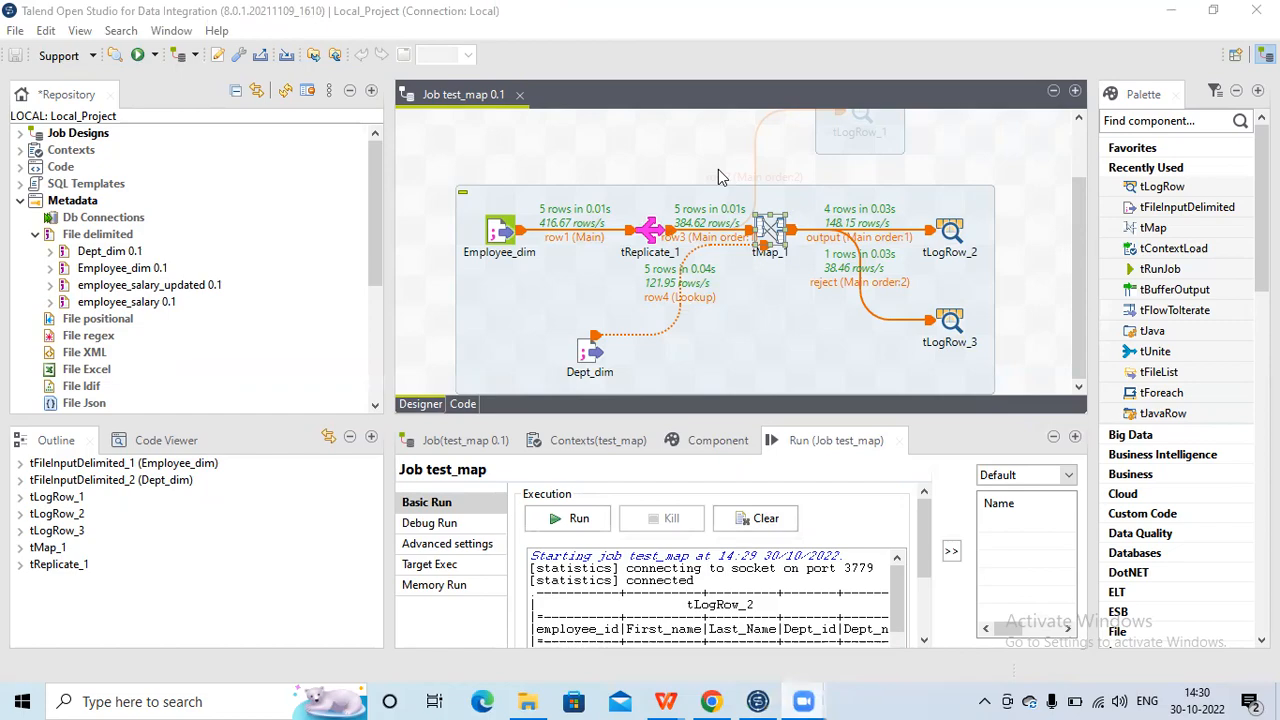
left_click(993, 43)
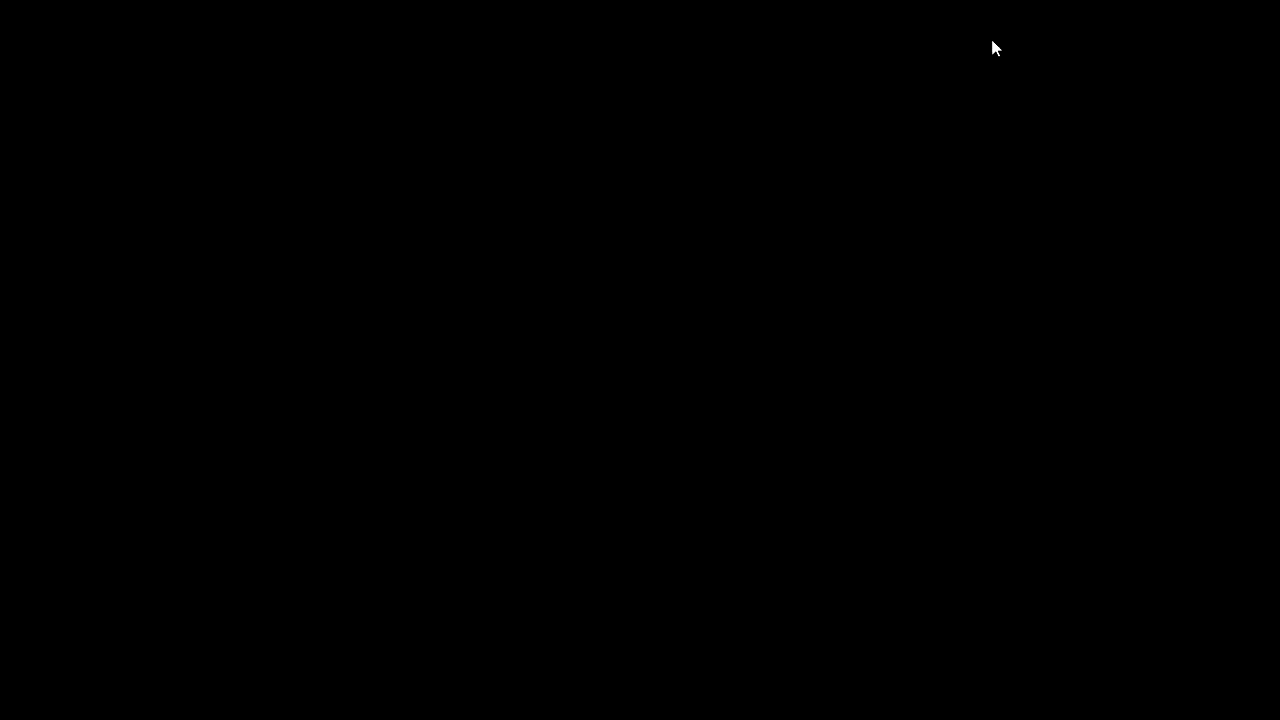